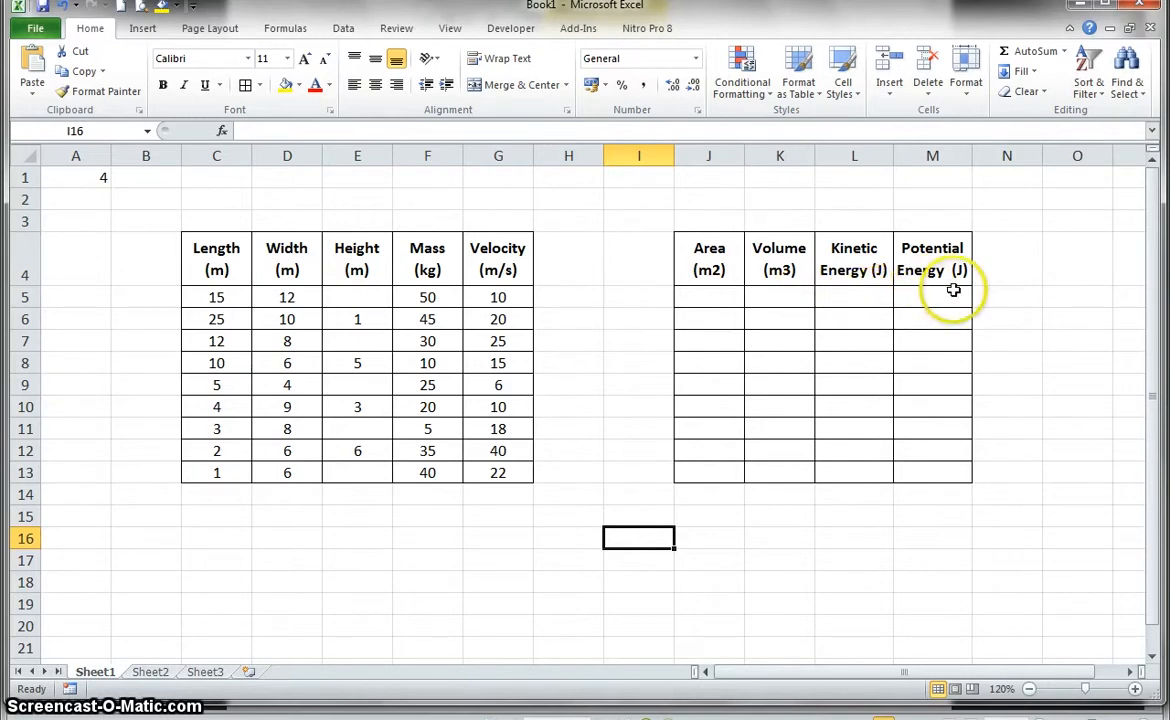
# - Enter the formula =C5*D5 in cell J5 to calculate the first row's area from length and width
pyautogui.click(705, 297)
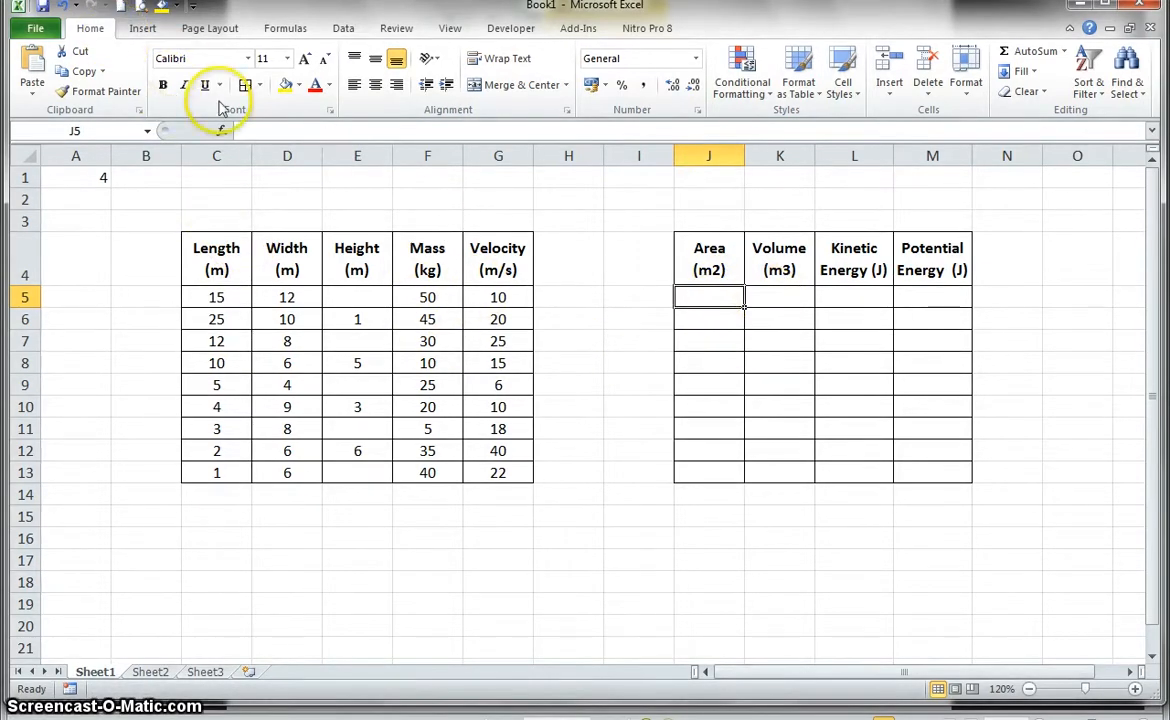
pyautogui.click(250, 132)
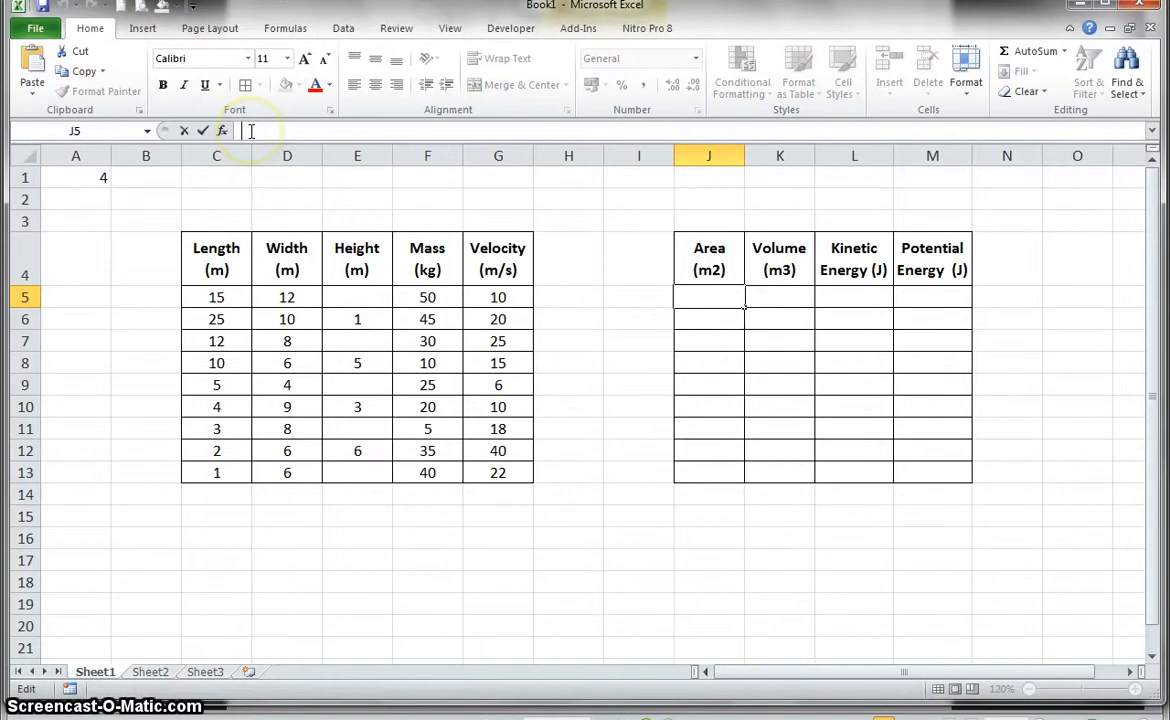
pyautogui.write('=')
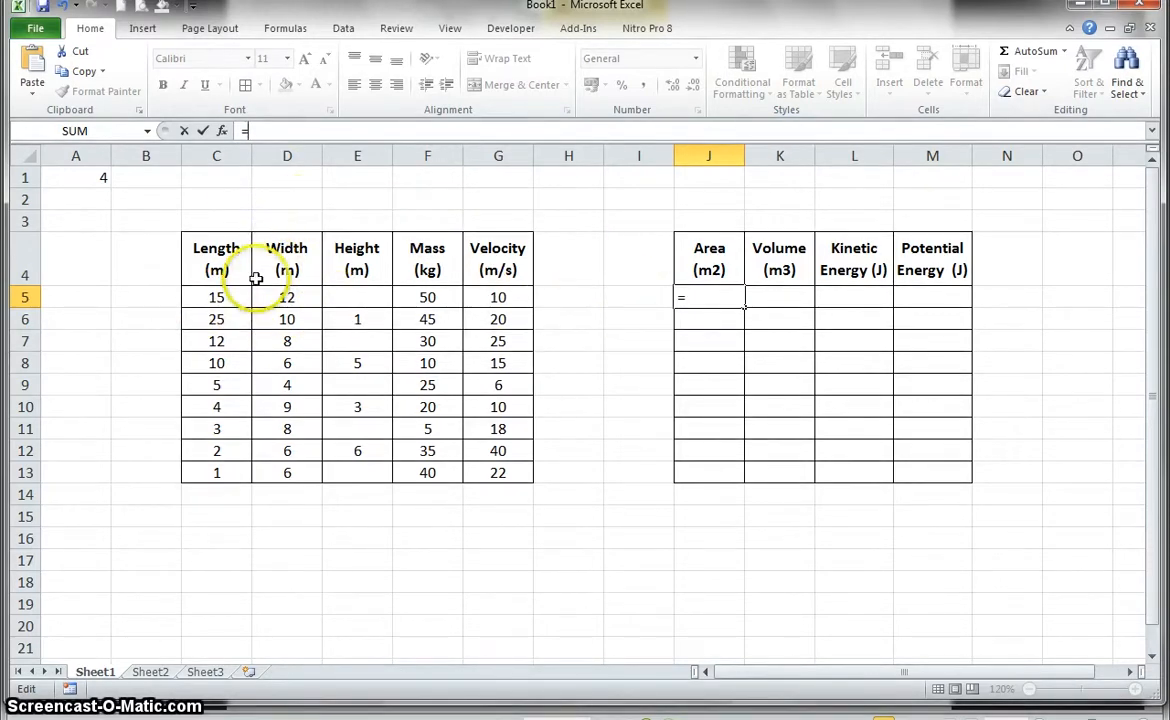
pyautogui.click(219, 297)
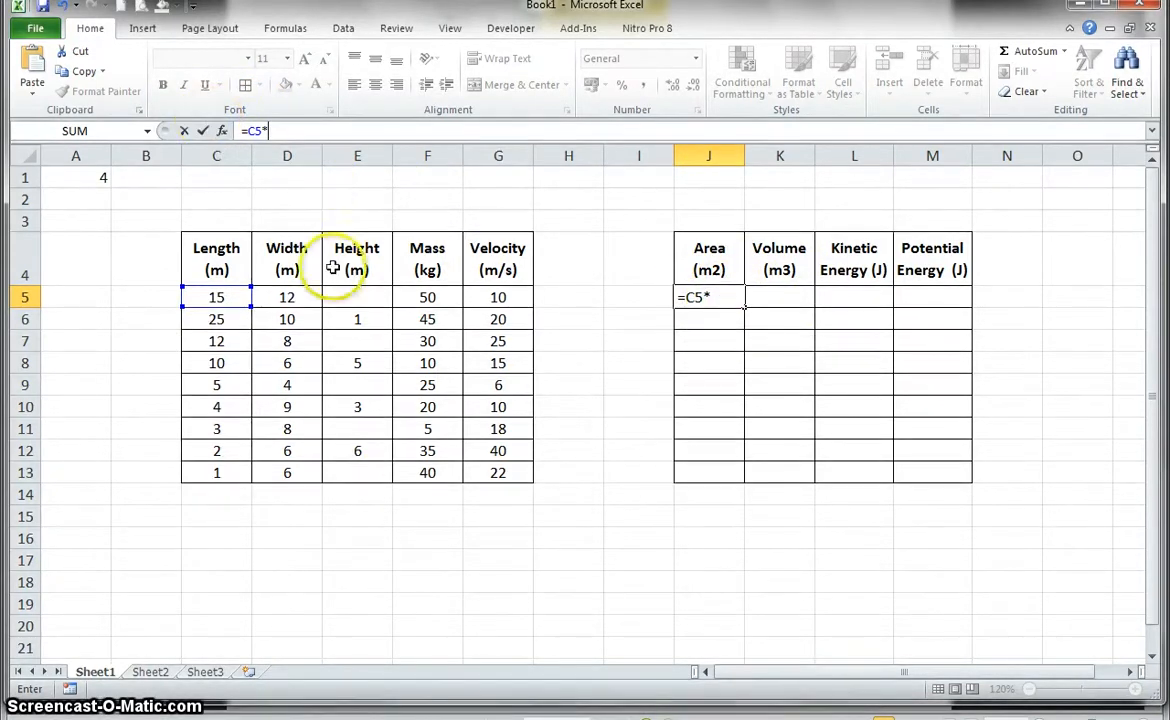
pyautogui.click(286, 300)
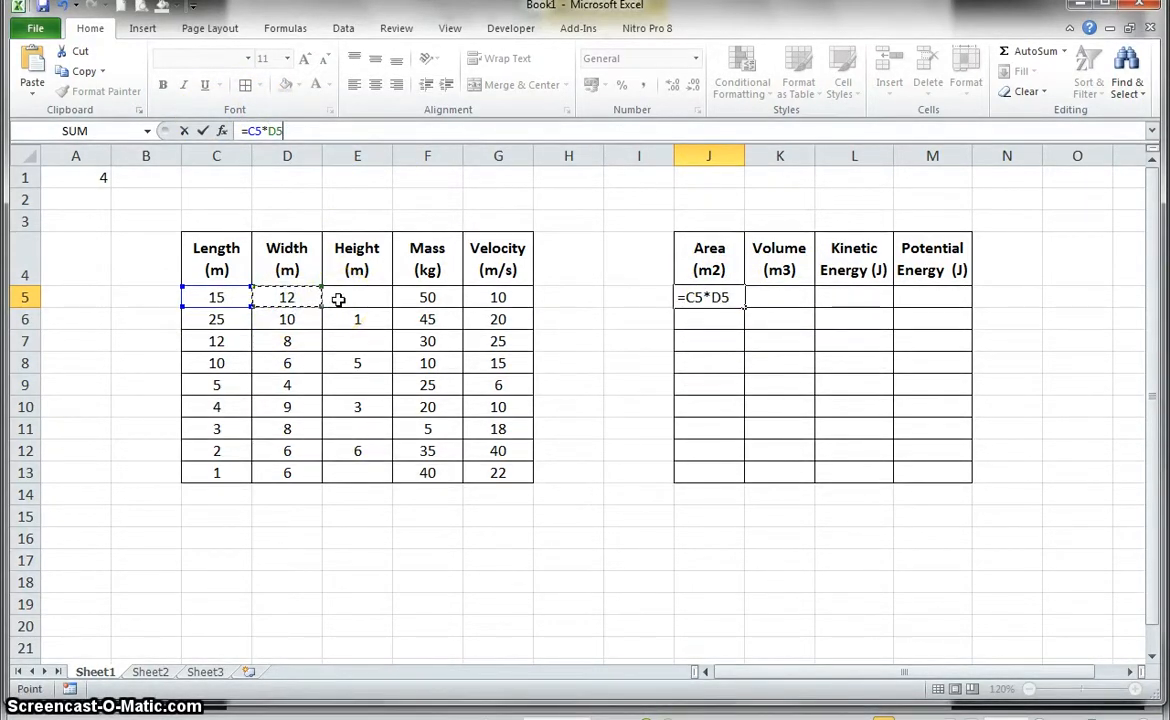
pyautogui.press('Return')
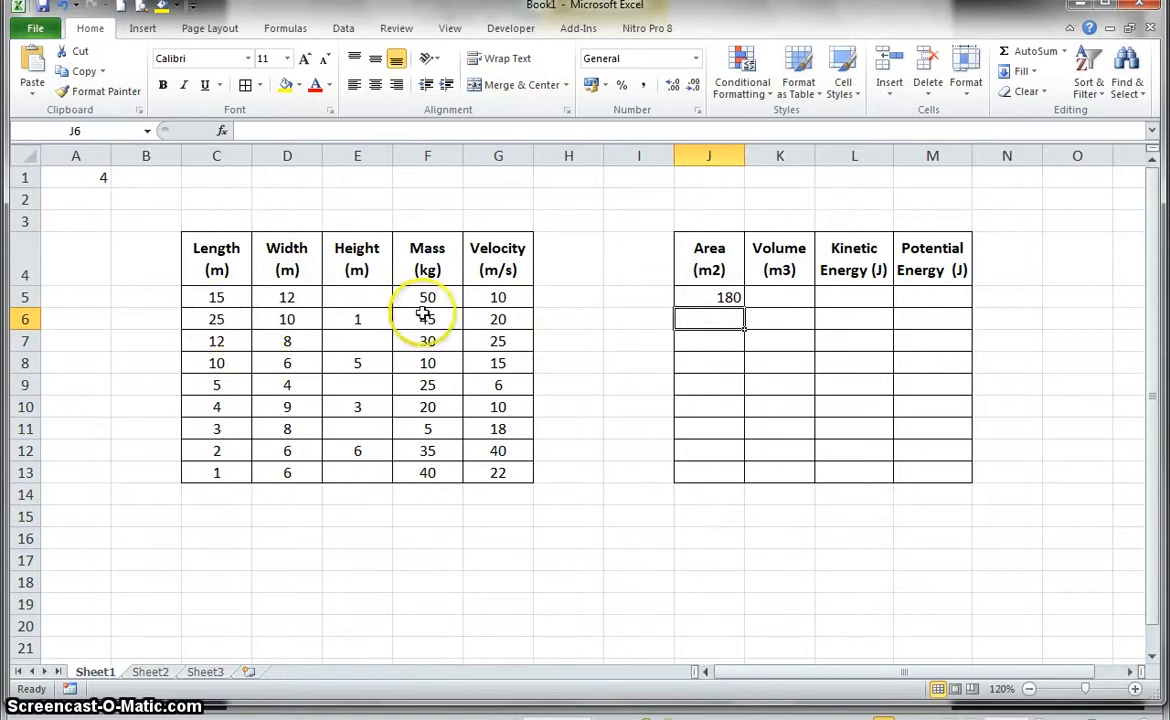
# - Enter the formula =C5*D5*E5 in cell K5 to calculate the first row's volume
pyautogui.click(781, 292)
pyautogui.click(257, 127)
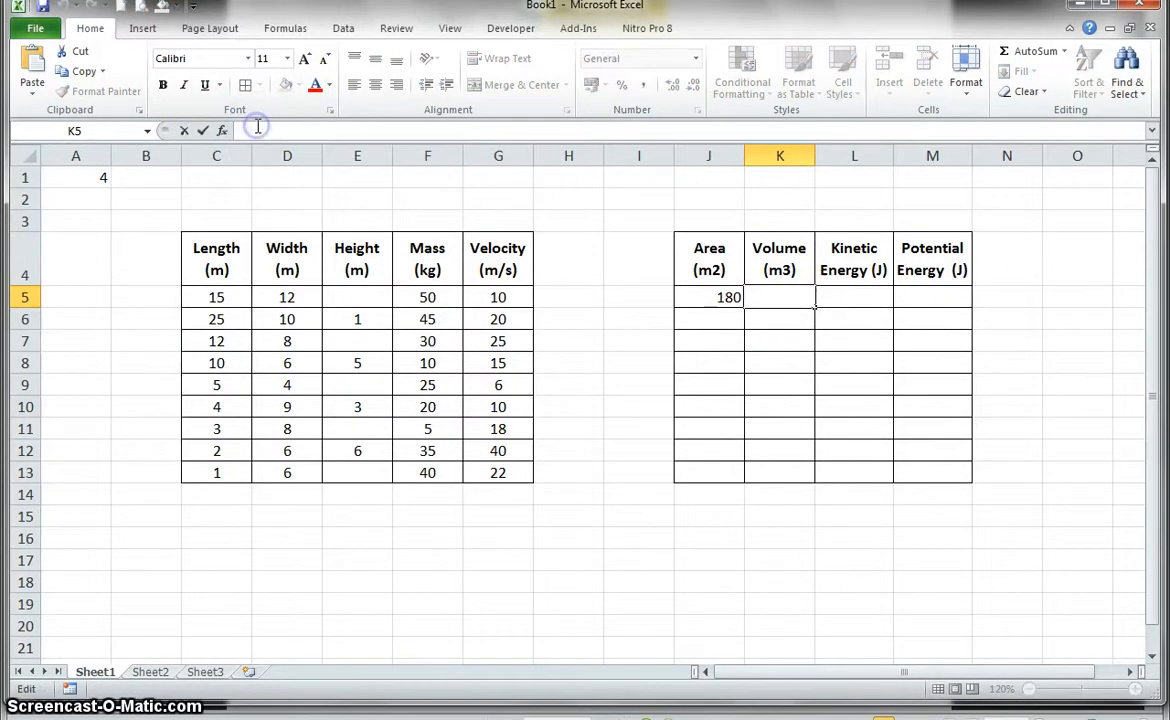
pyautogui.click(216, 293)
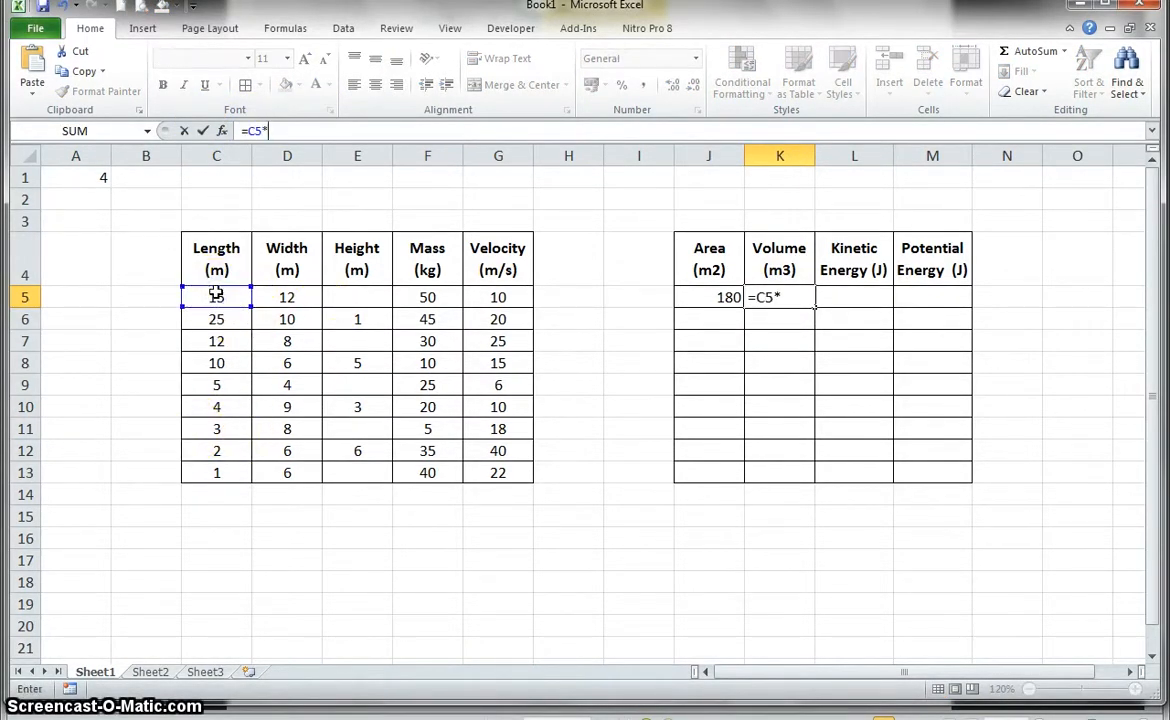
pyautogui.click(284, 298)
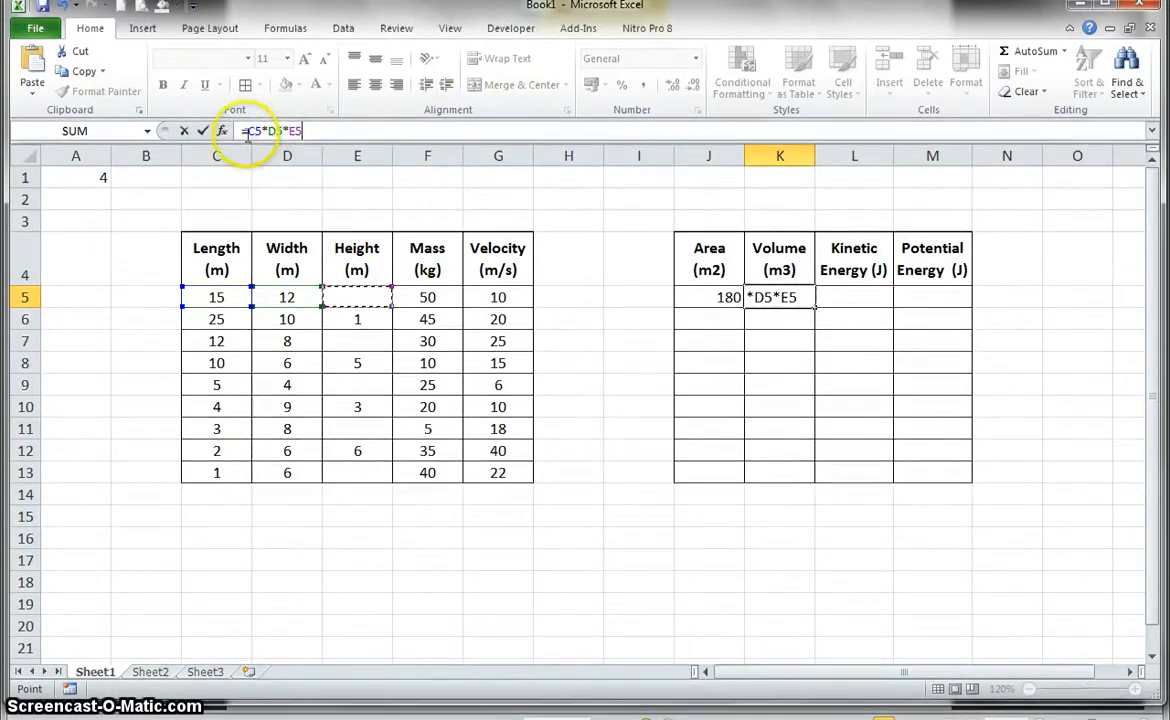
pyautogui.press('Return')
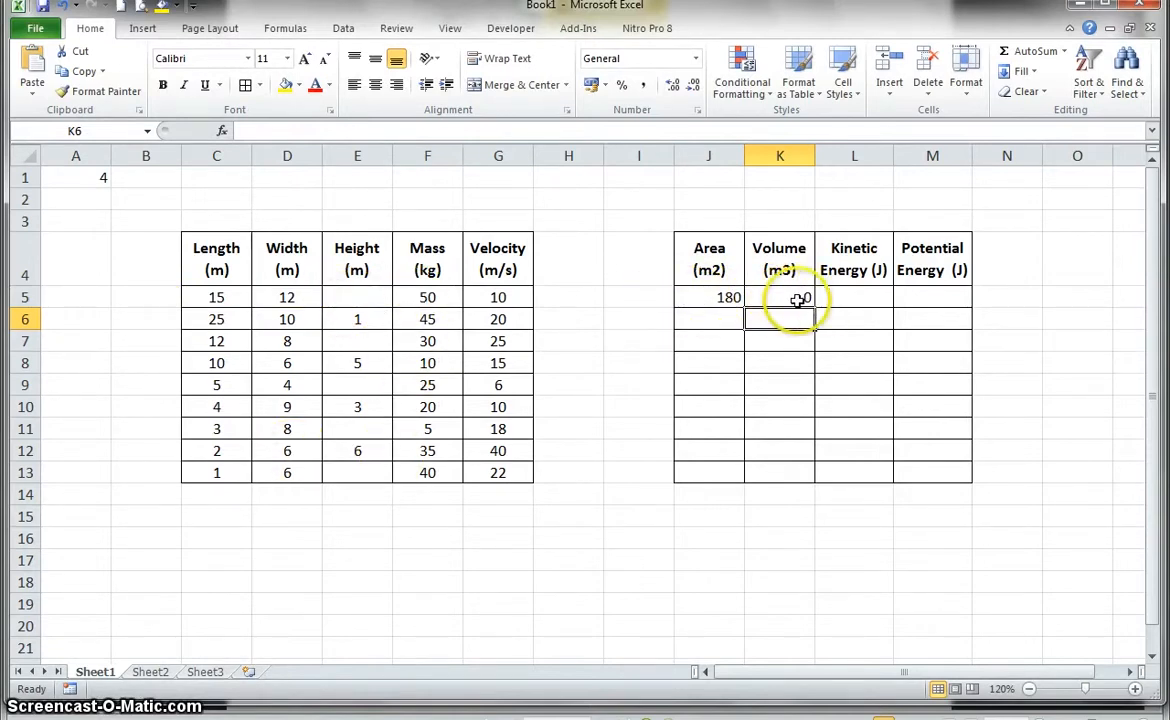
# - Enter the formula =0.5*F5*G5^2 in cell L5 to calculate the first row's kinetic energy
pyautogui.click(842, 294)
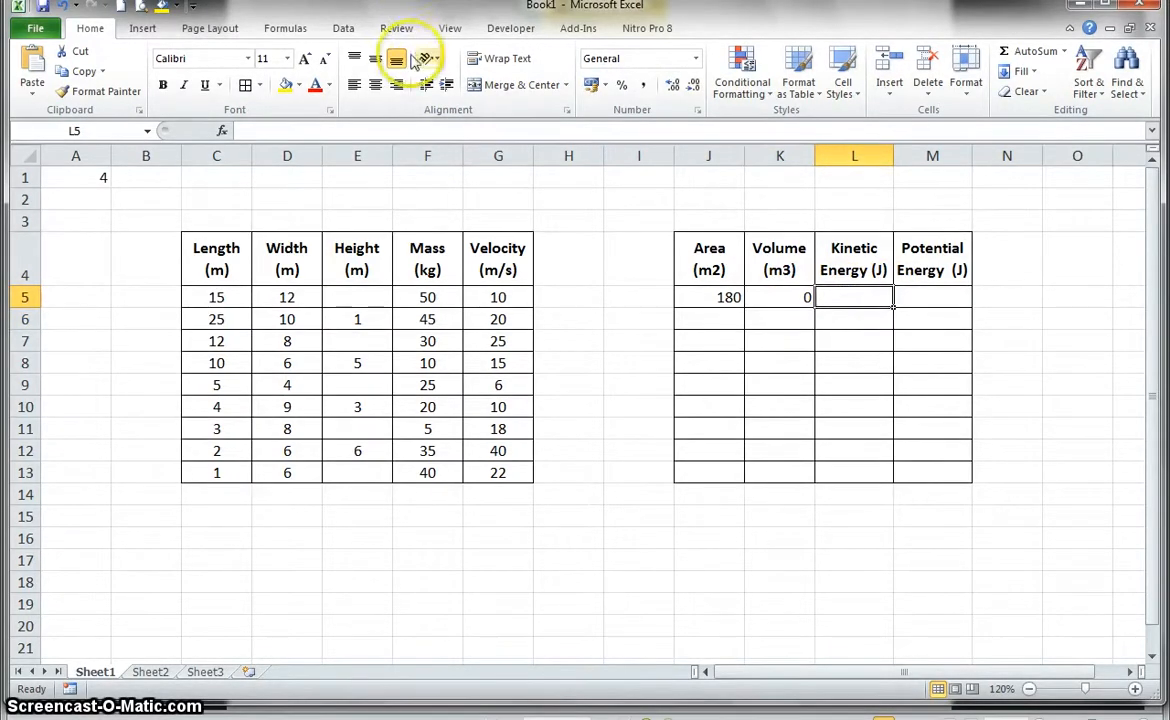
pyautogui.click(352, 131)
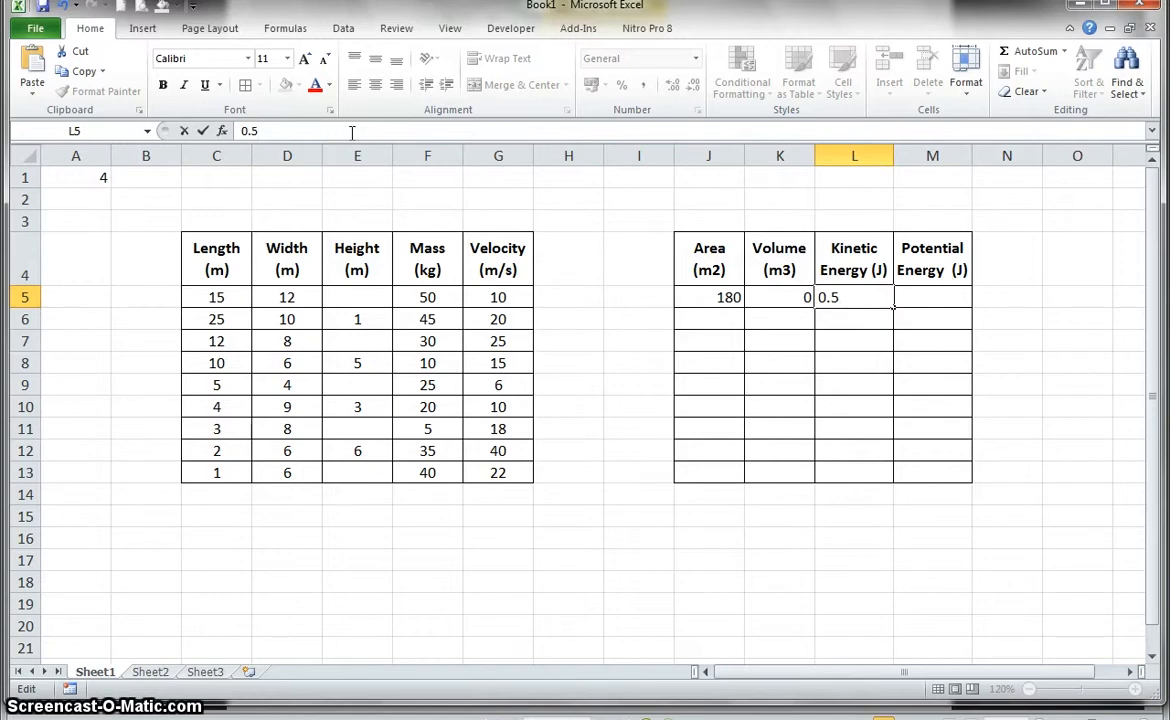
pyautogui.click(420, 296)
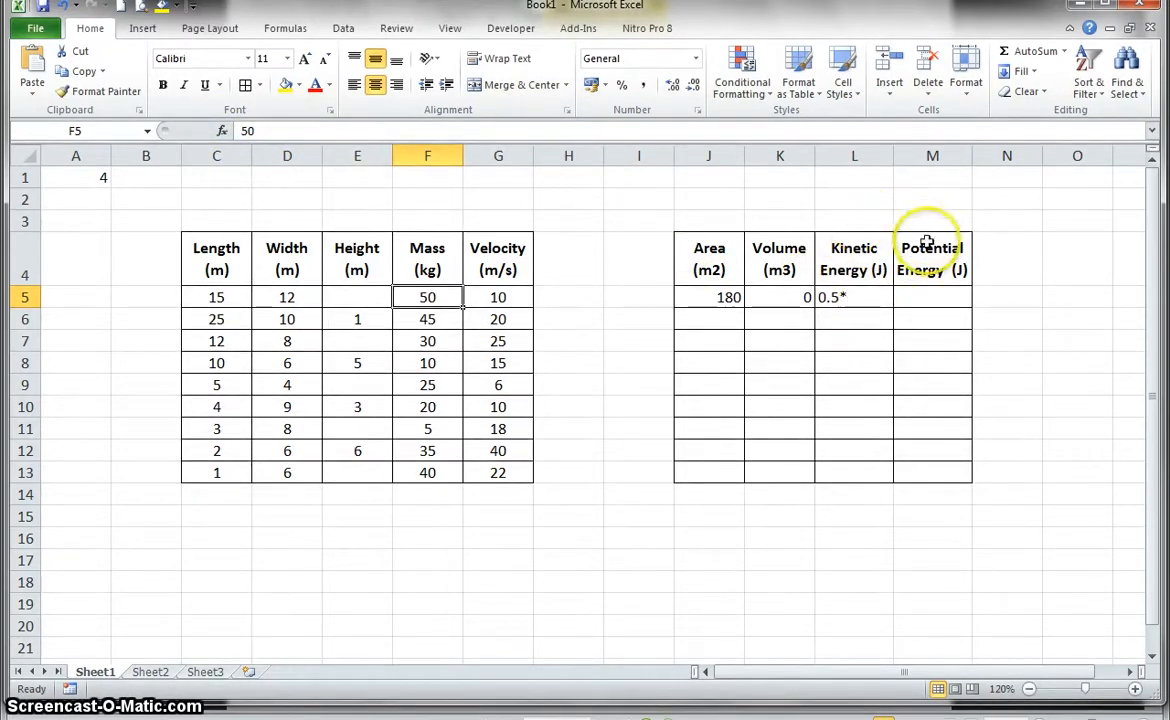
pyautogui.click(836, 296)
pyautogui.click(238, 131)
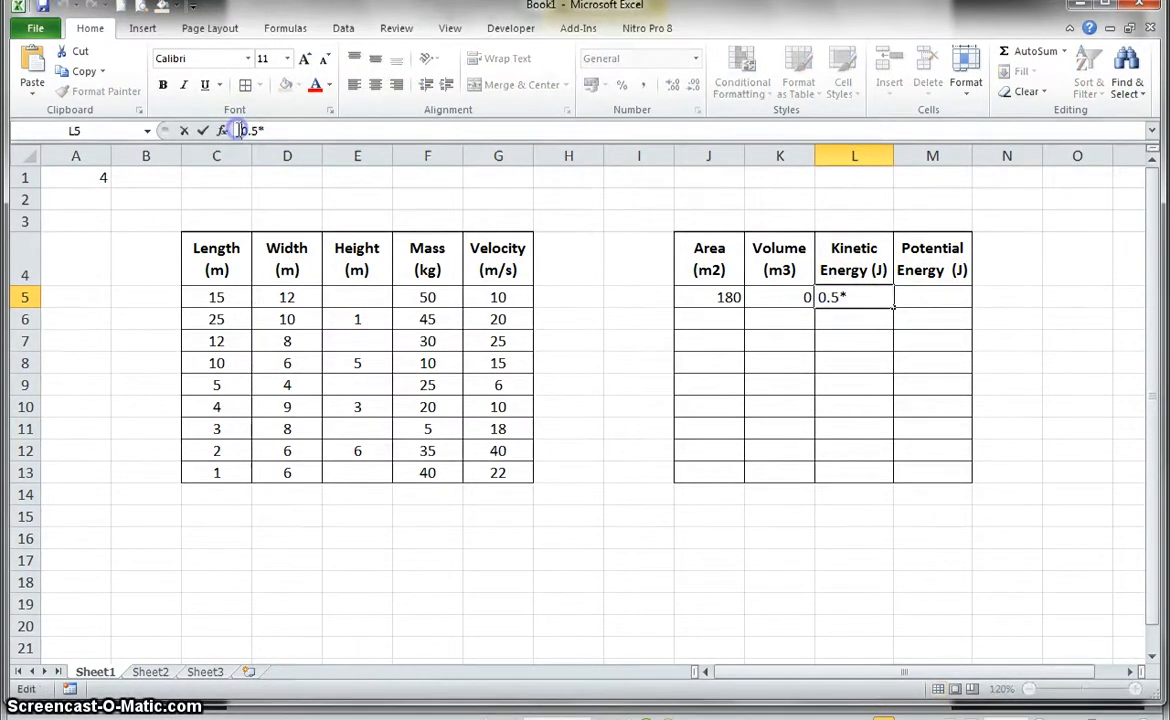
pyautogui.write('=')
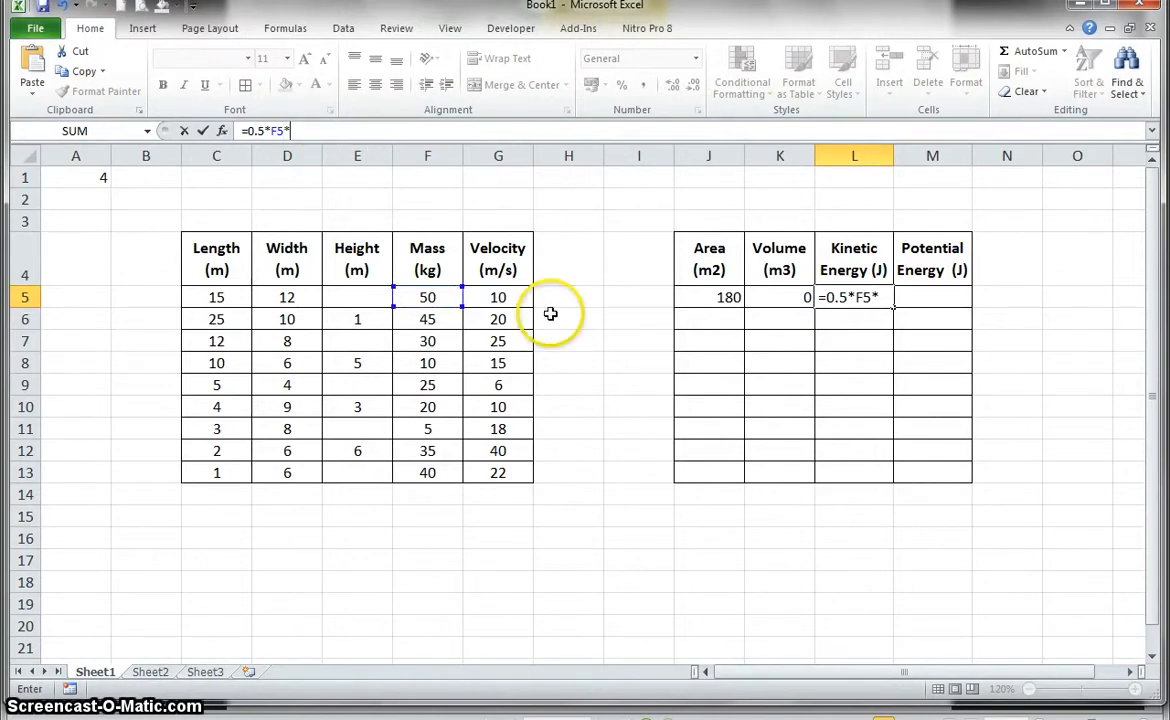
pyautogui.click(496, 299)
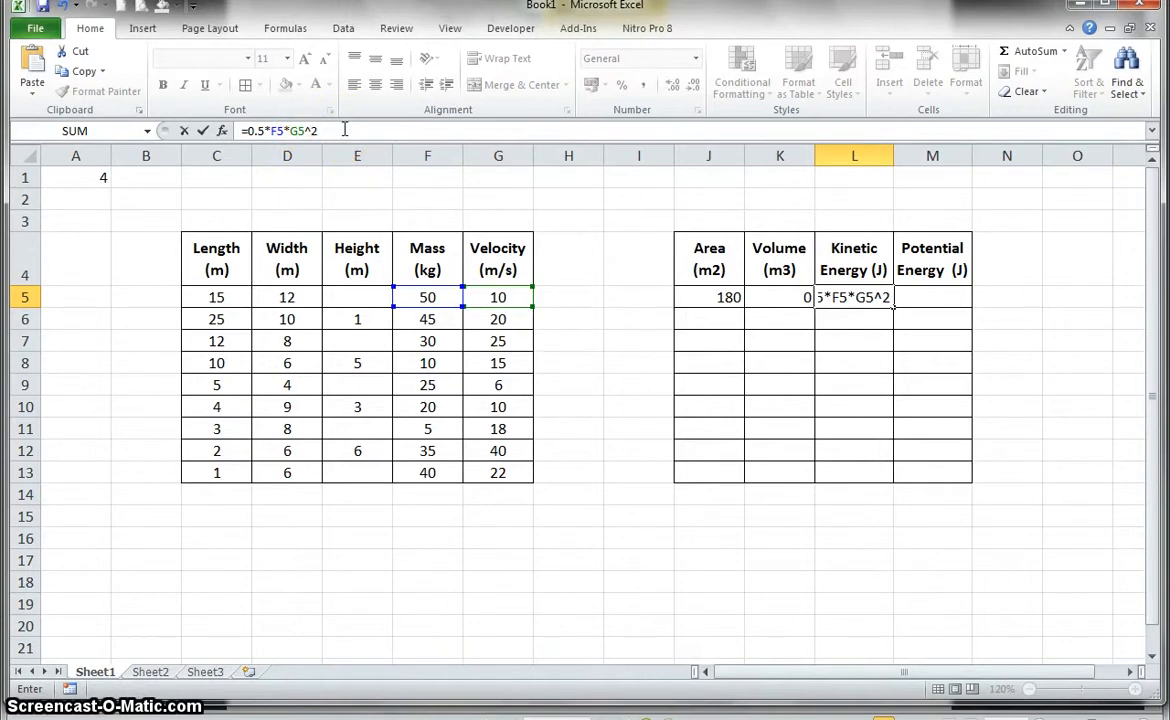
pyautogui.press('Return')
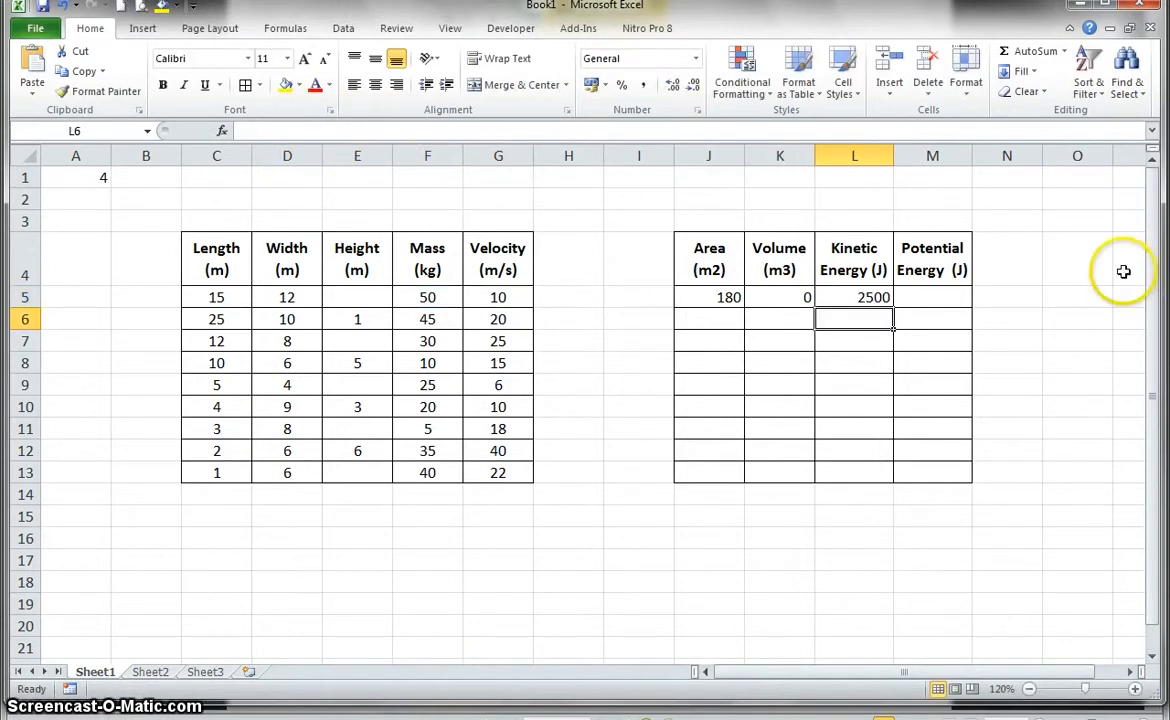
# - Review the kinetic energy formula in cell L5 and the mass and velocity cells it references
pyautogui.click(843, 301)
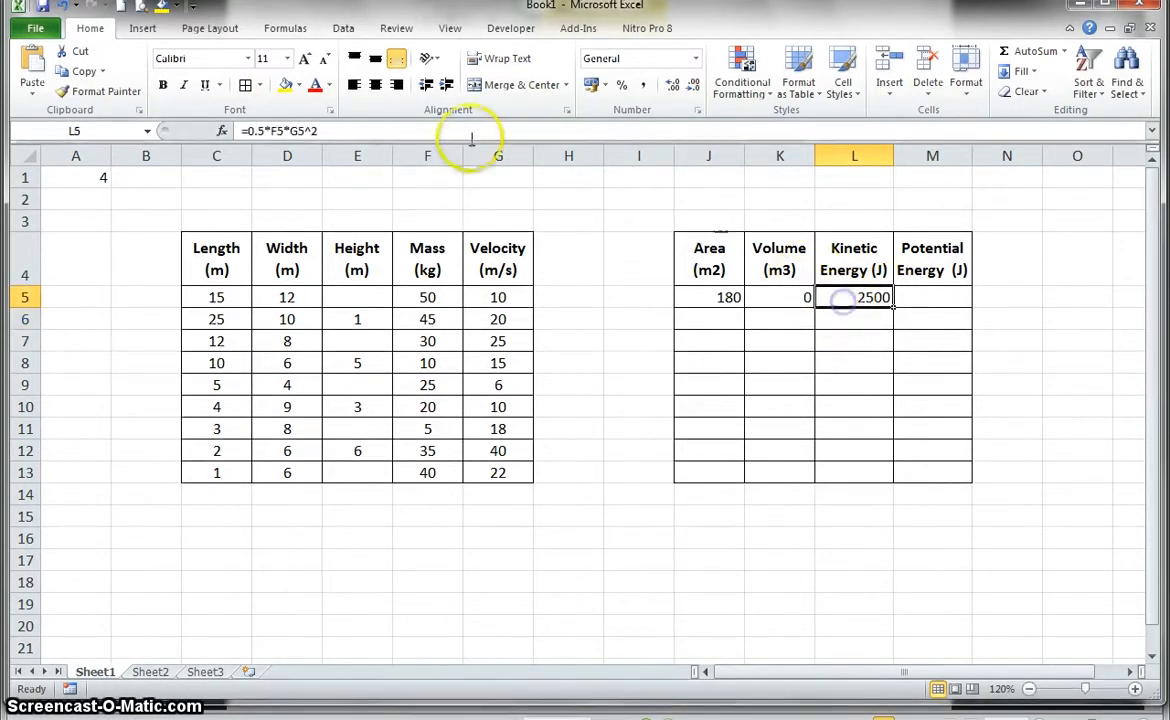
pyautogui.click(303, 131)
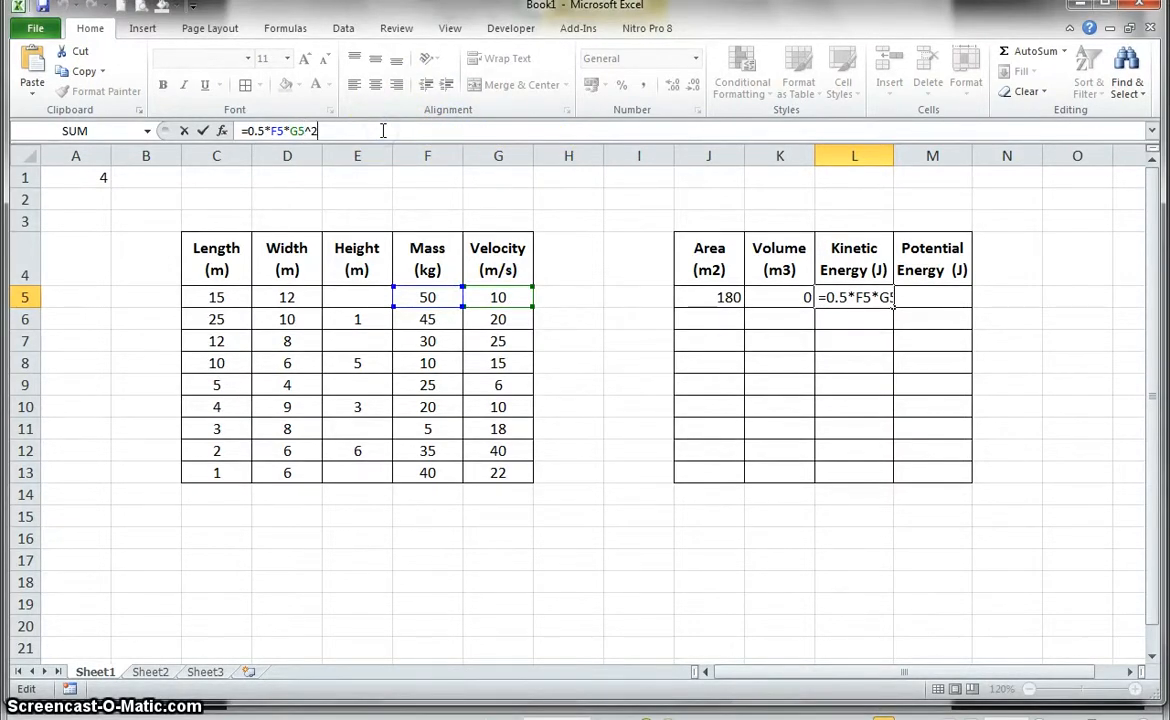
pyautogui.press('Return')
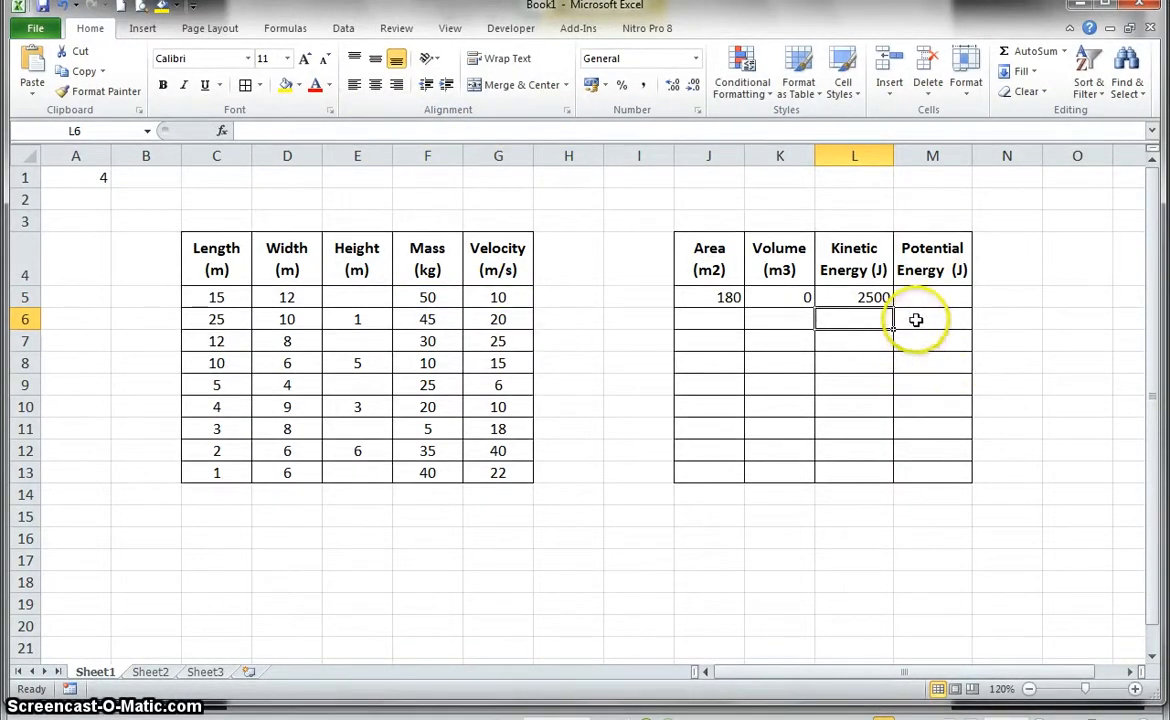
# - Enter the formula =F5*10*E5 in cell M5 to calculate the first row's potential energy
pyautogui.click(932, 300)
pyautogui.click(400, 131)
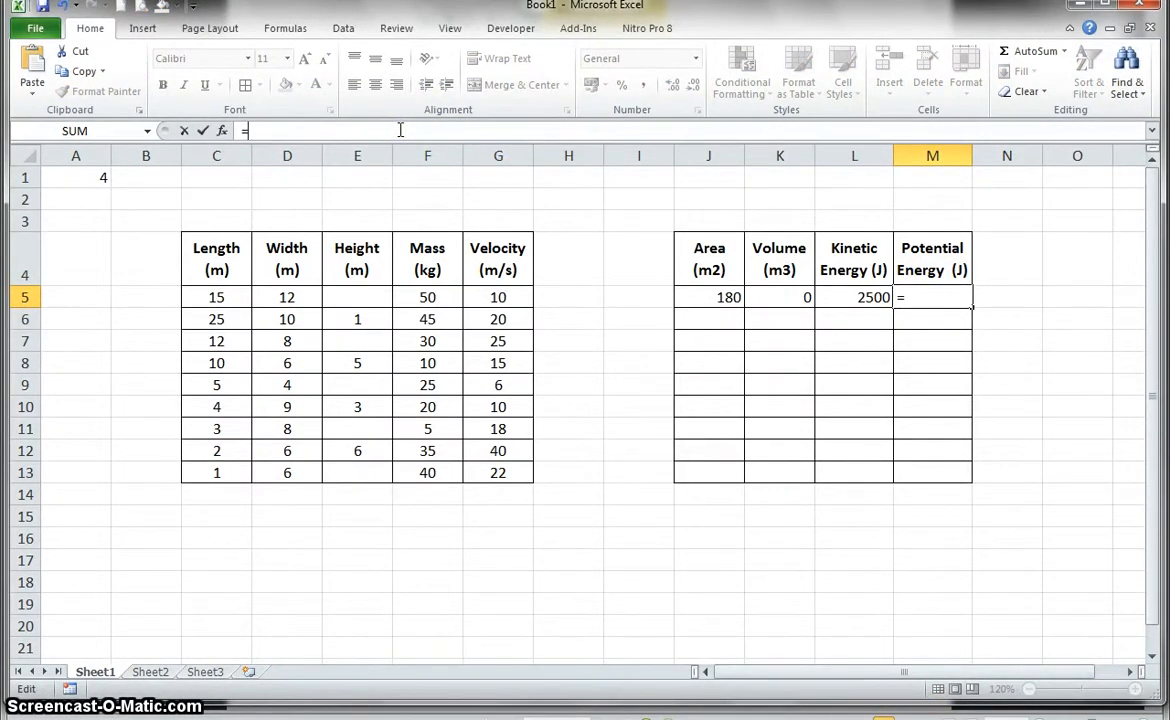
pyautogui.click(418, 298)
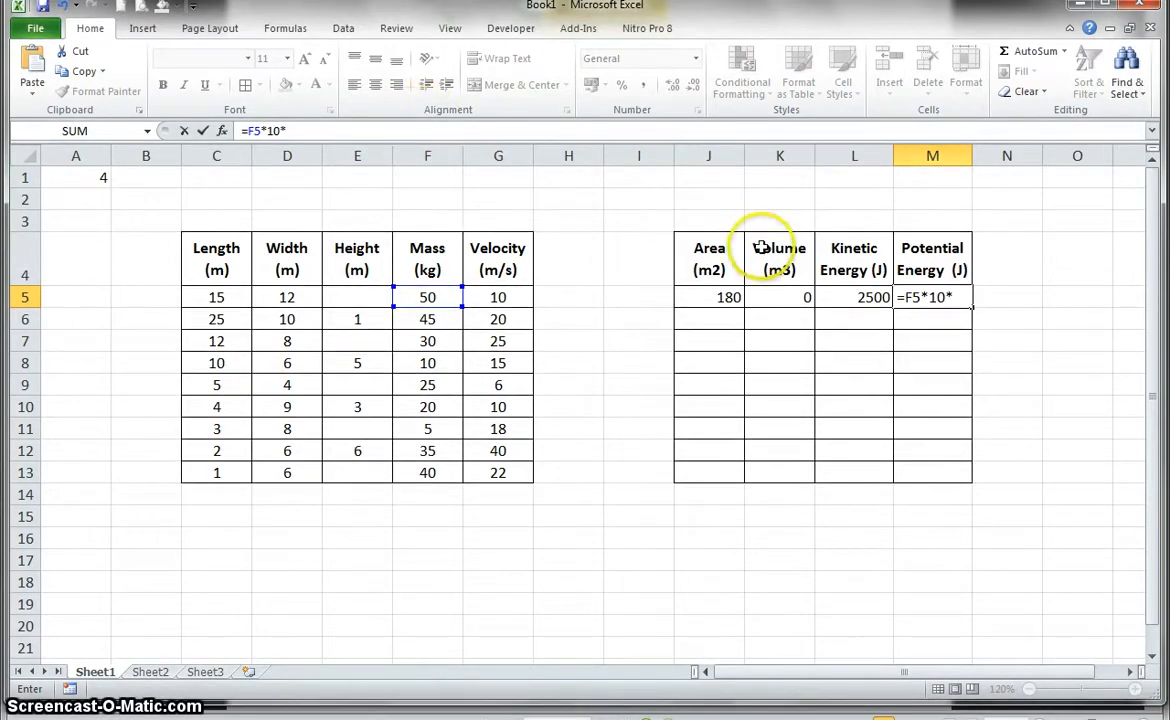
pyautogui.click(365, 306)
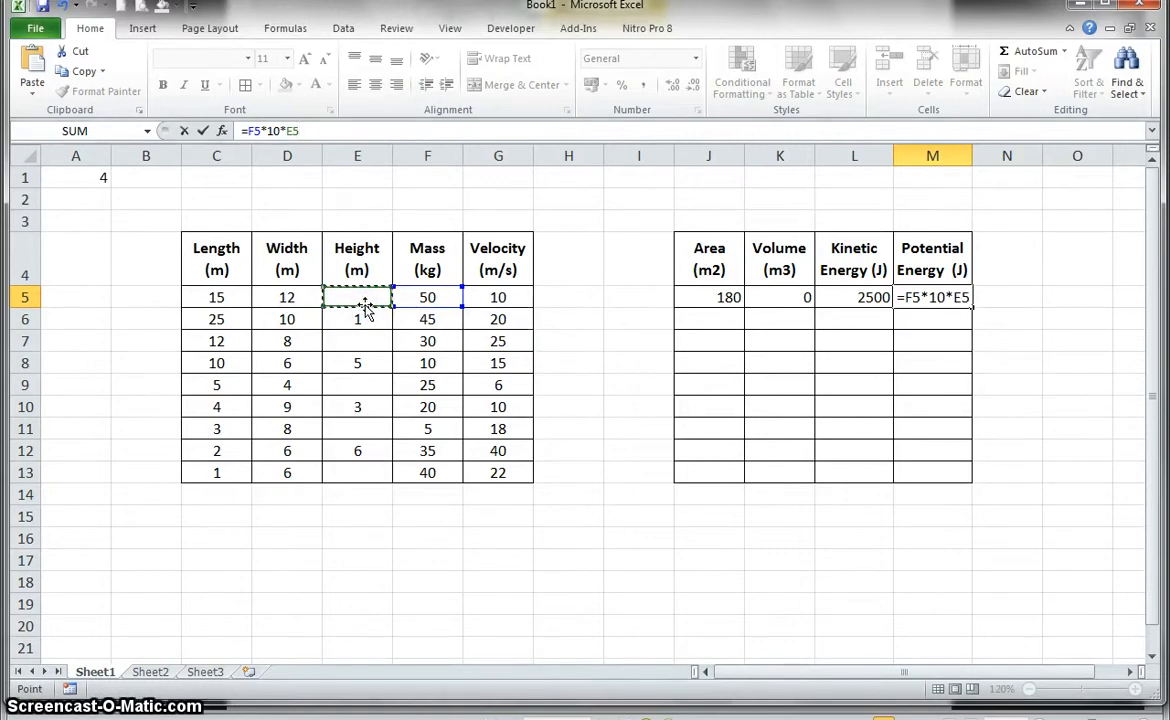
pyautogui.press('Return')
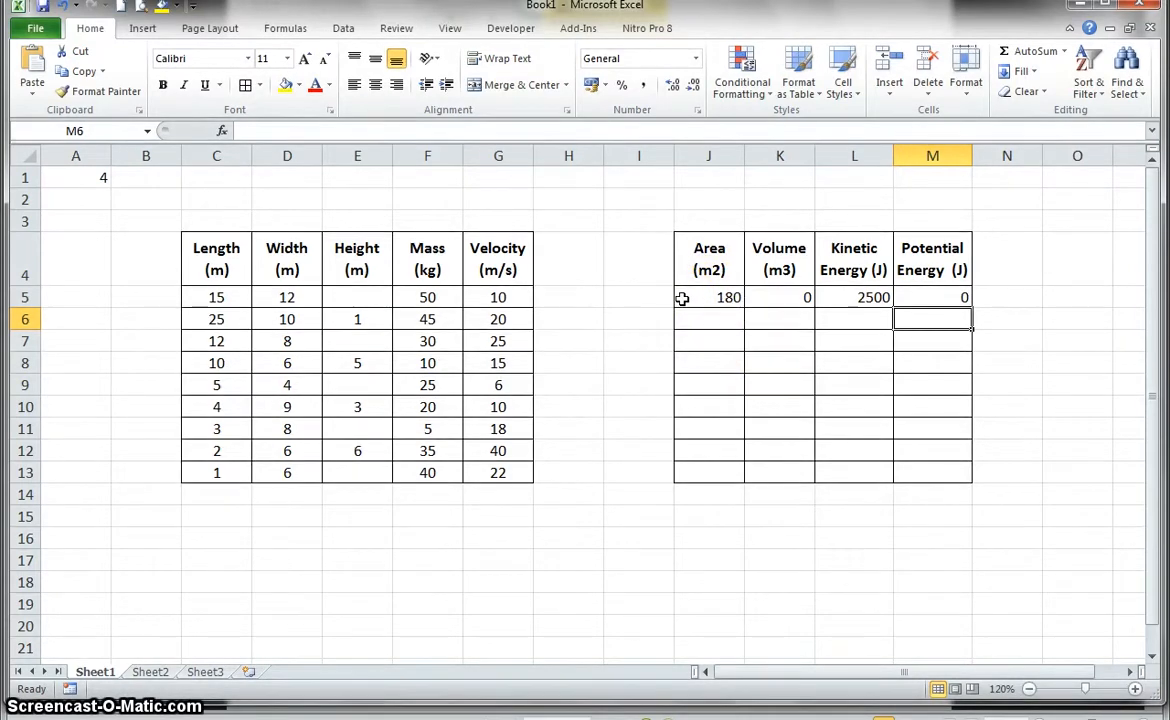
# - Fill the formulas in J5:M5 down through row 13 and check the formulas in J5 and K9
pyautogui.moveTo(682, 298); pyautogui.dragTo(976, 313)
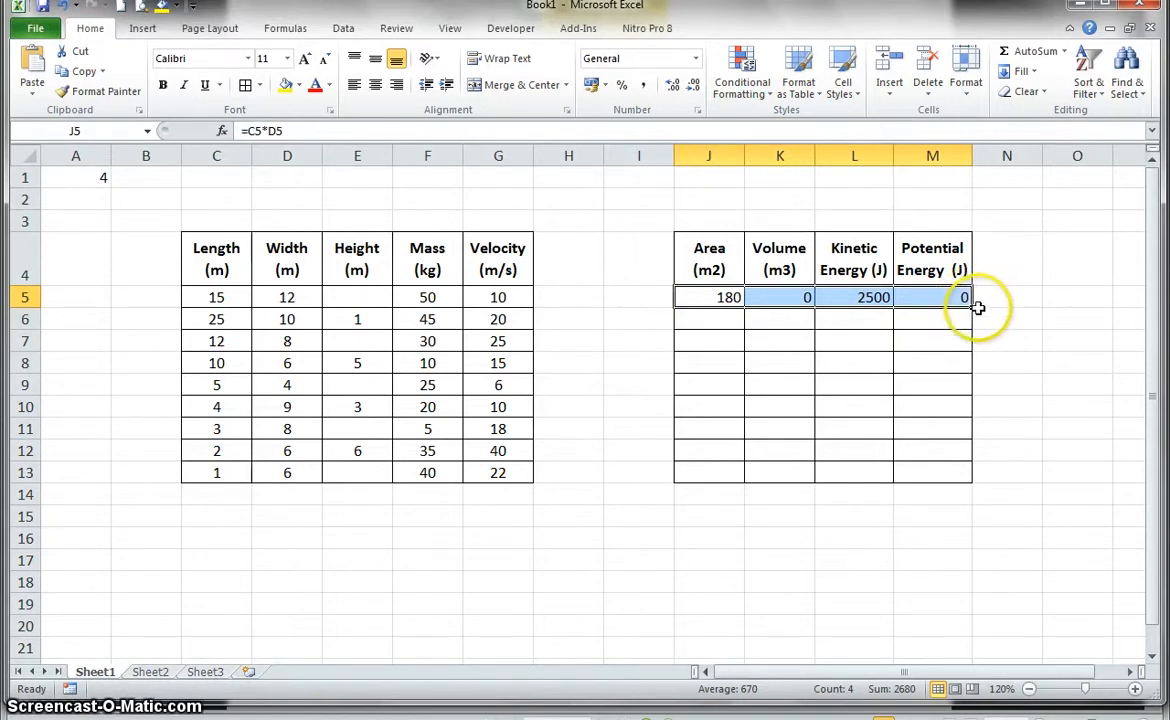
pyautogui.moveTo(972, 308); pyautogui.dragTo(968, 476)
pyautogui.click(1024, 314)
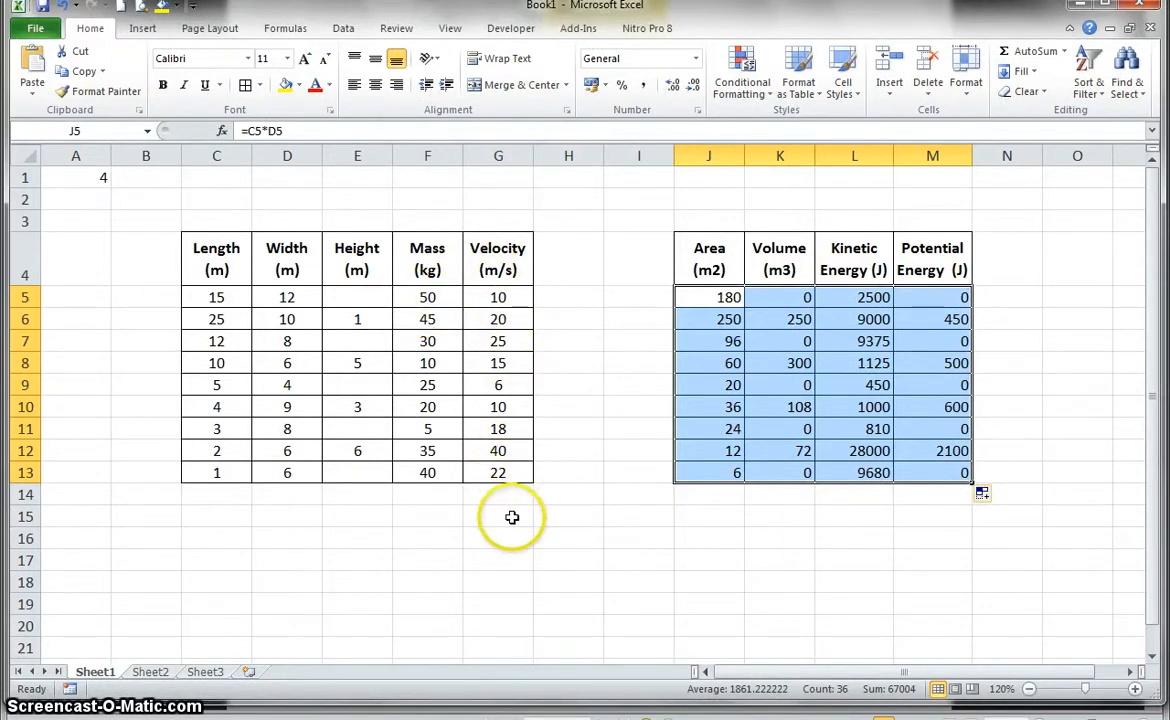
pyautogui.moveTo(492, 716)
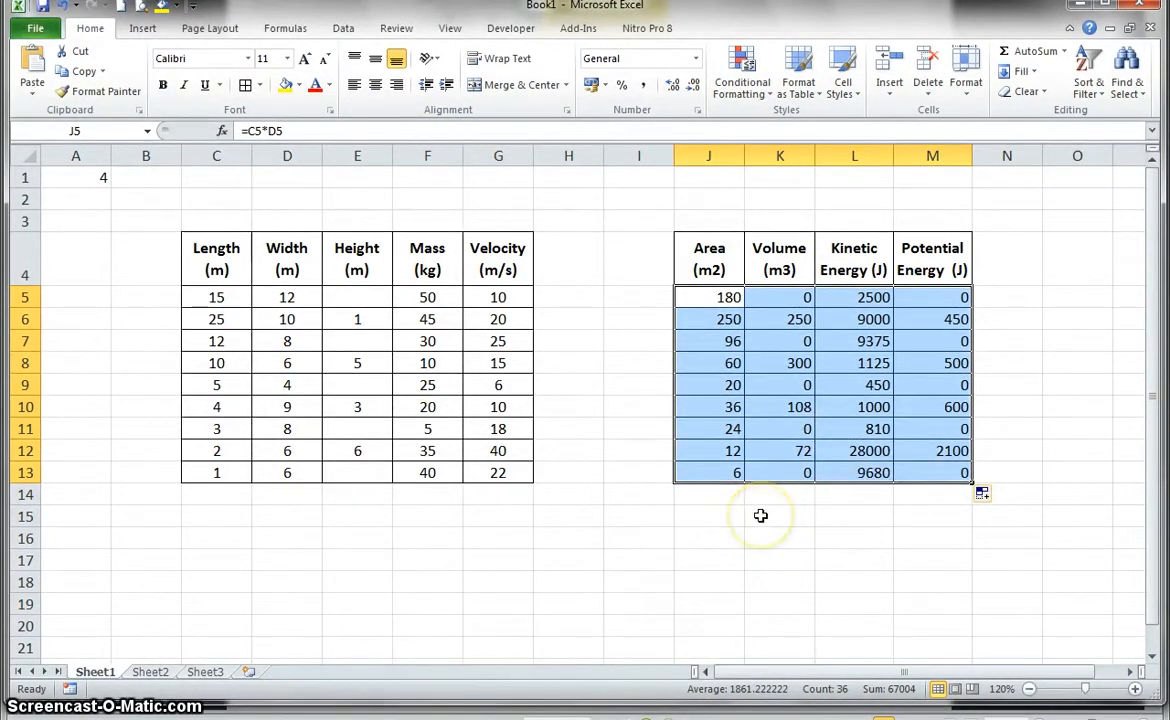
pyautogui.click(720, 298)
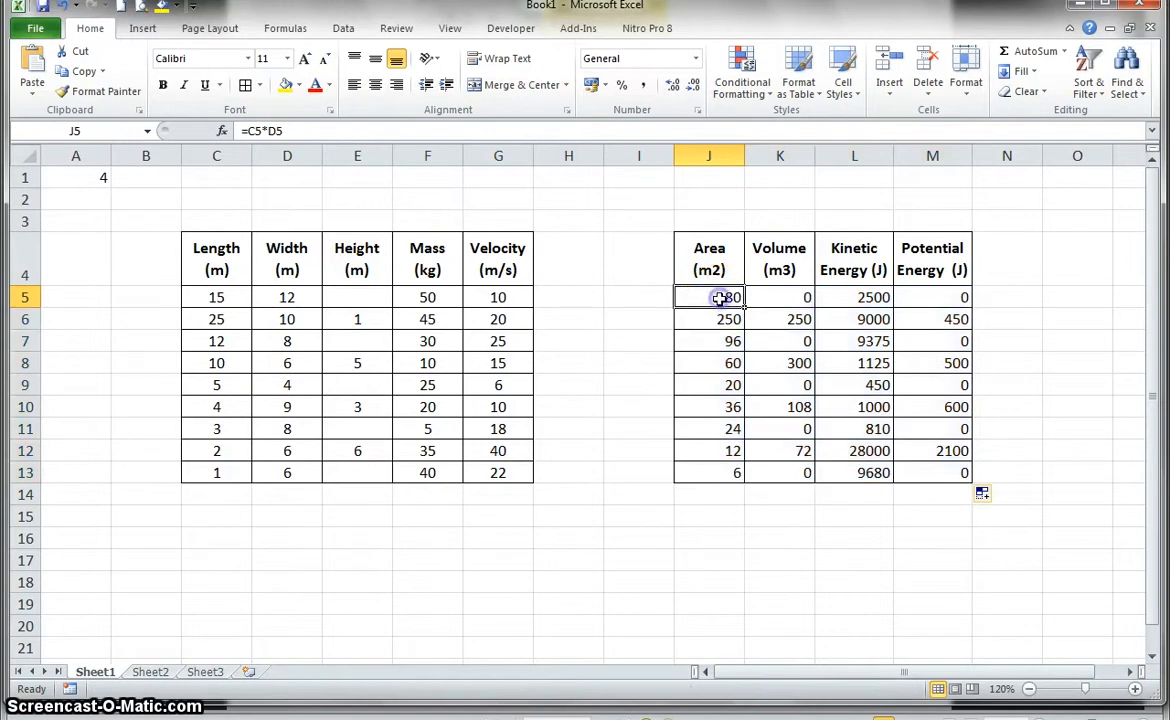
pyautogui.click(786, 386)
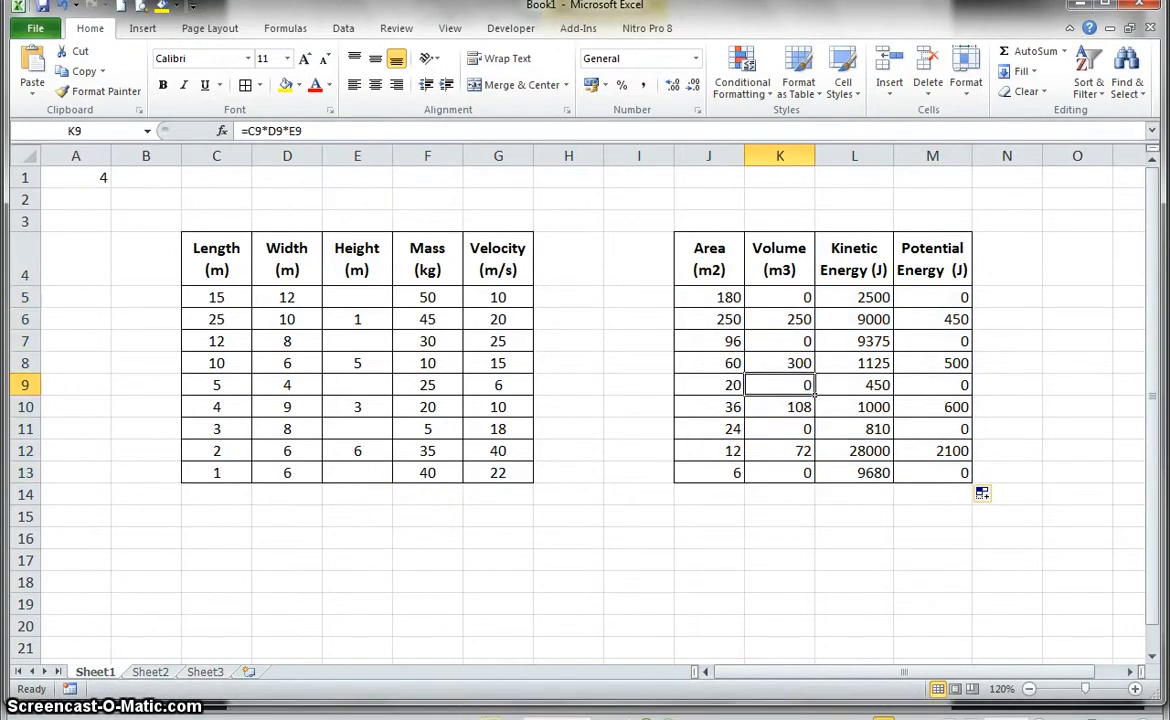
# - Switch to the Excel formula guide document and read the instructions for creating a formula
pyautogui.hotkey('alt', 'Tab')
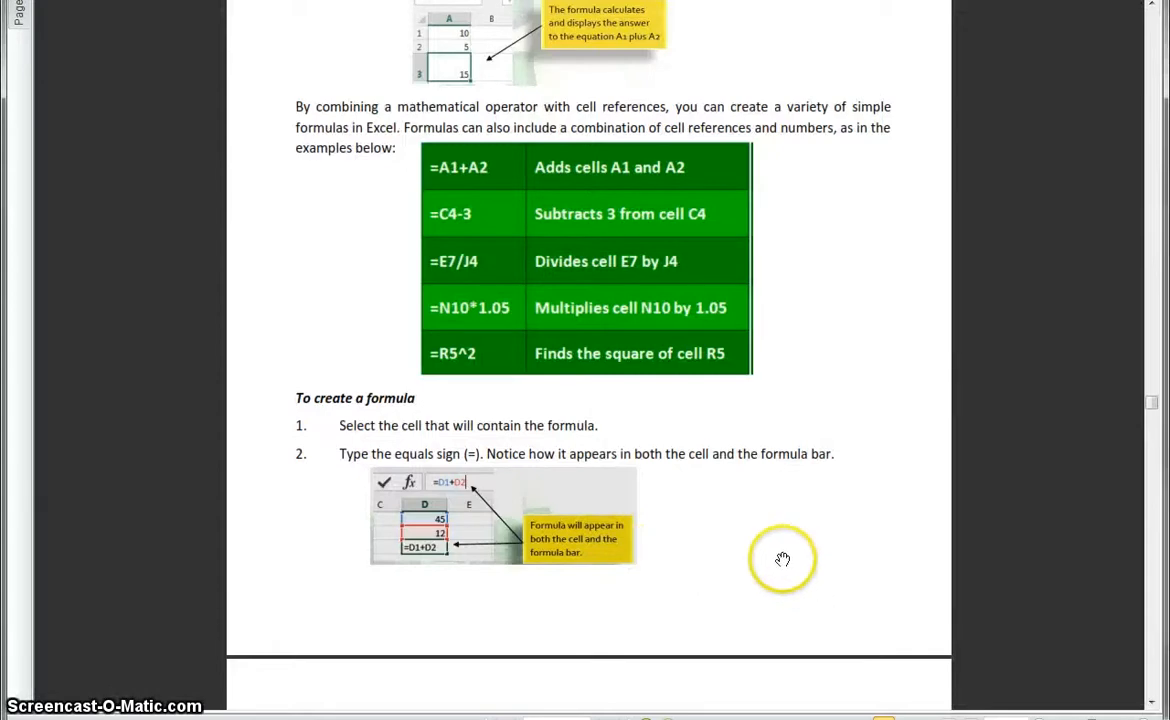
pyautogui.scroll(-2, 644, 546)
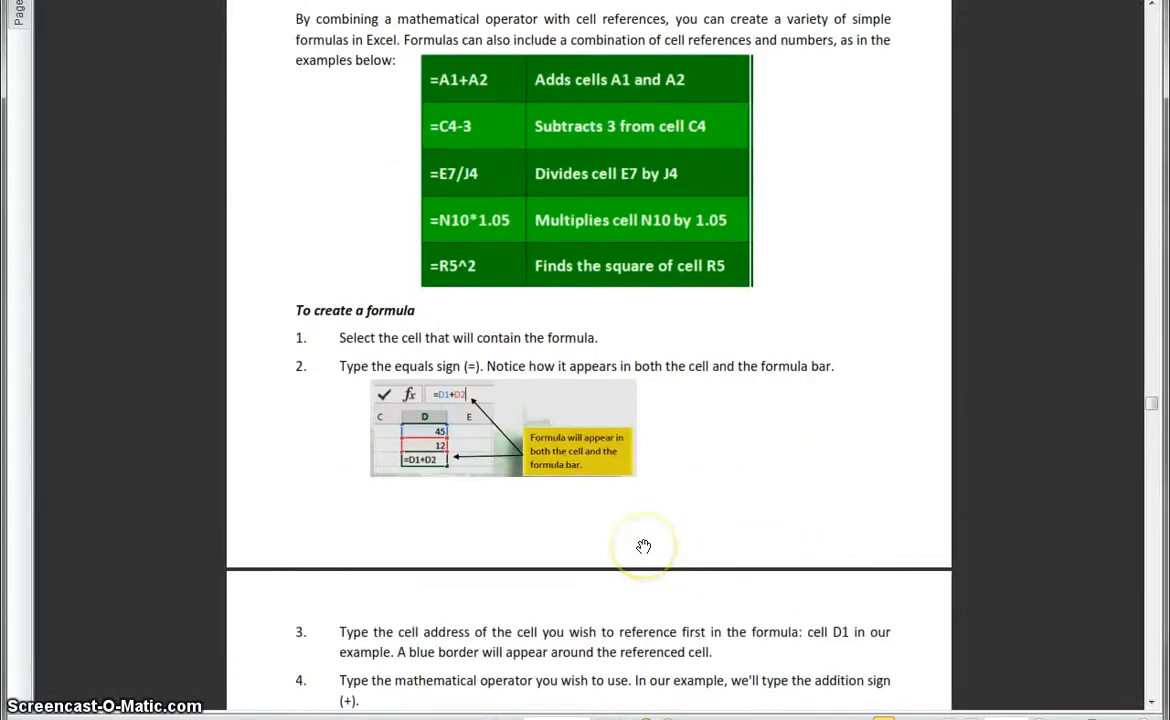
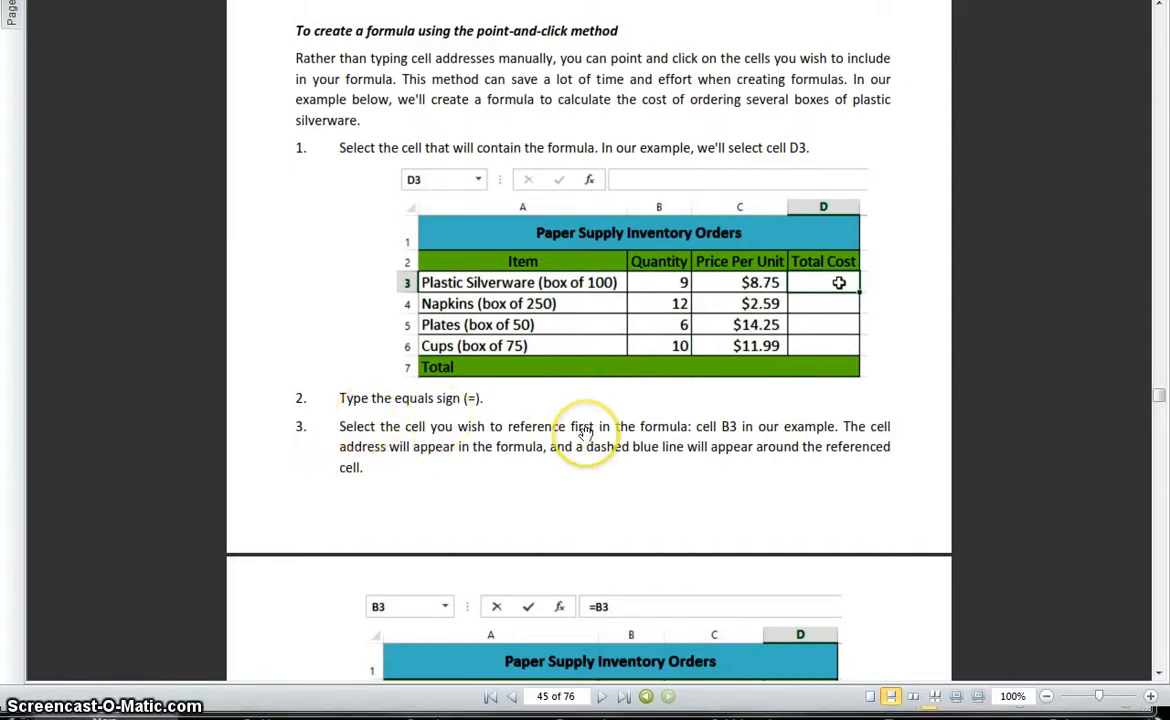
# - Switch to the Excel workbook and format the unit prices in C3:C6 as Currency
pyautogui.click(474, 718)
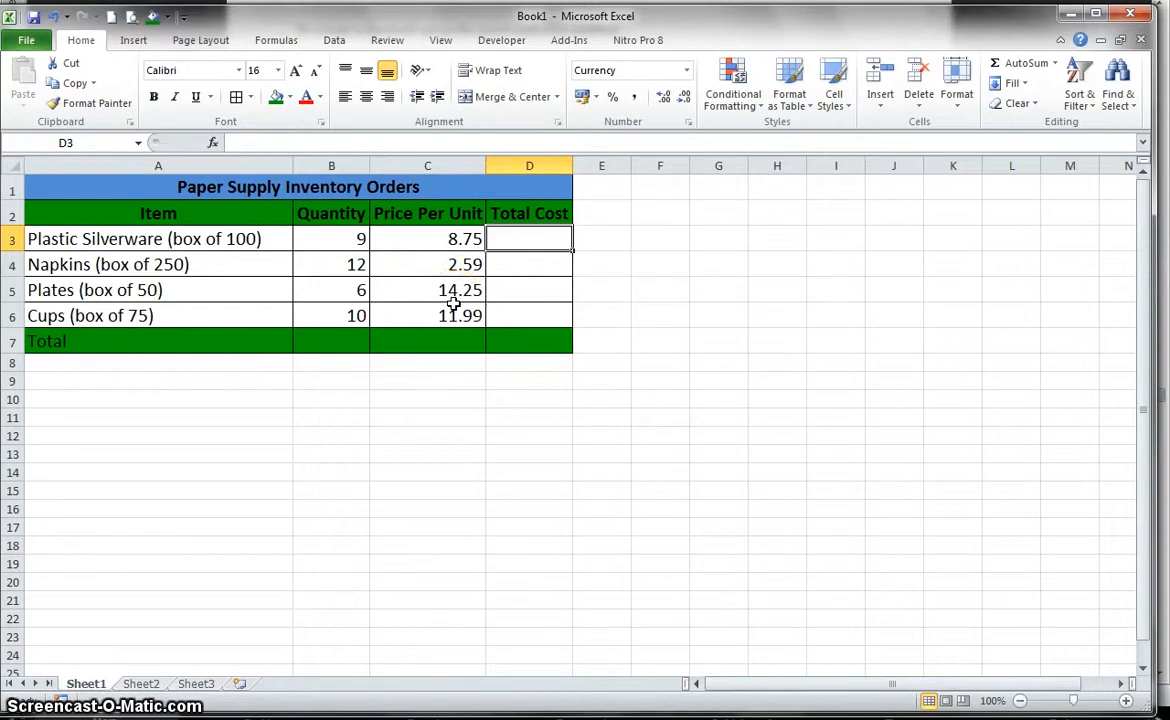
pyautogui.moveTo(449, 238); pyautogui.dragTo(472, 313)
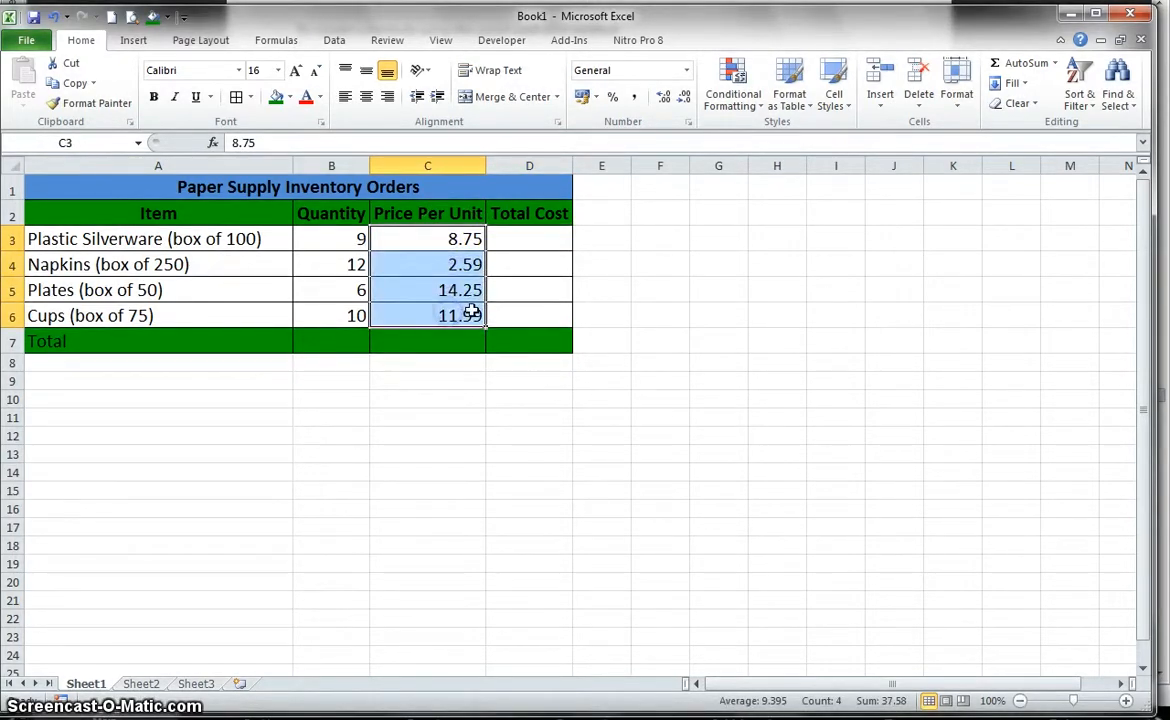
pyautogui.click(688, 72)
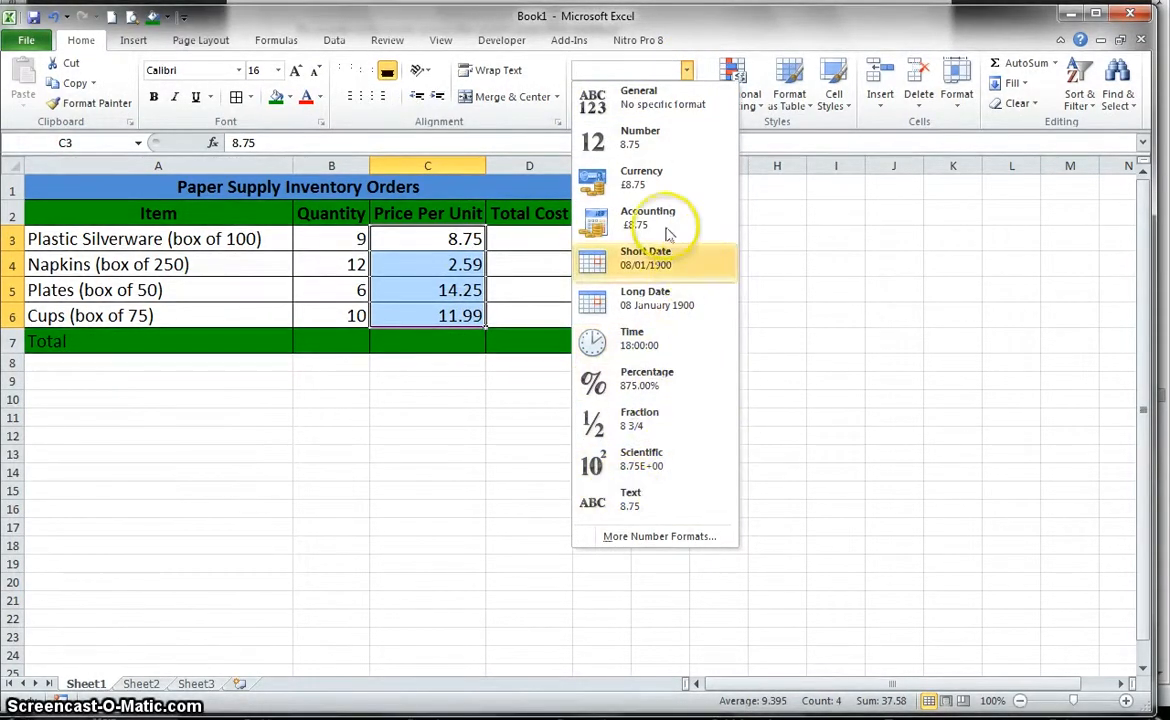
pyautogui.click(651, 178)
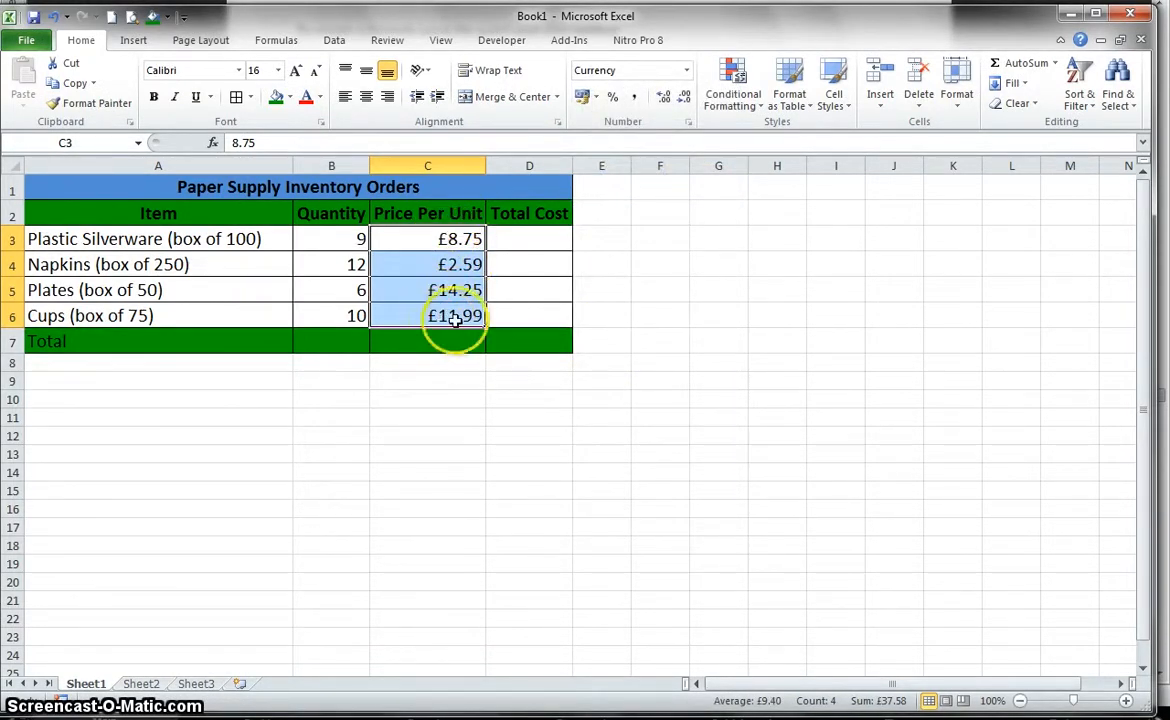
# - Open the detailed number format settings for C3:C6 and bring up the currency symbol choices
pyautogui.click(688, 72)
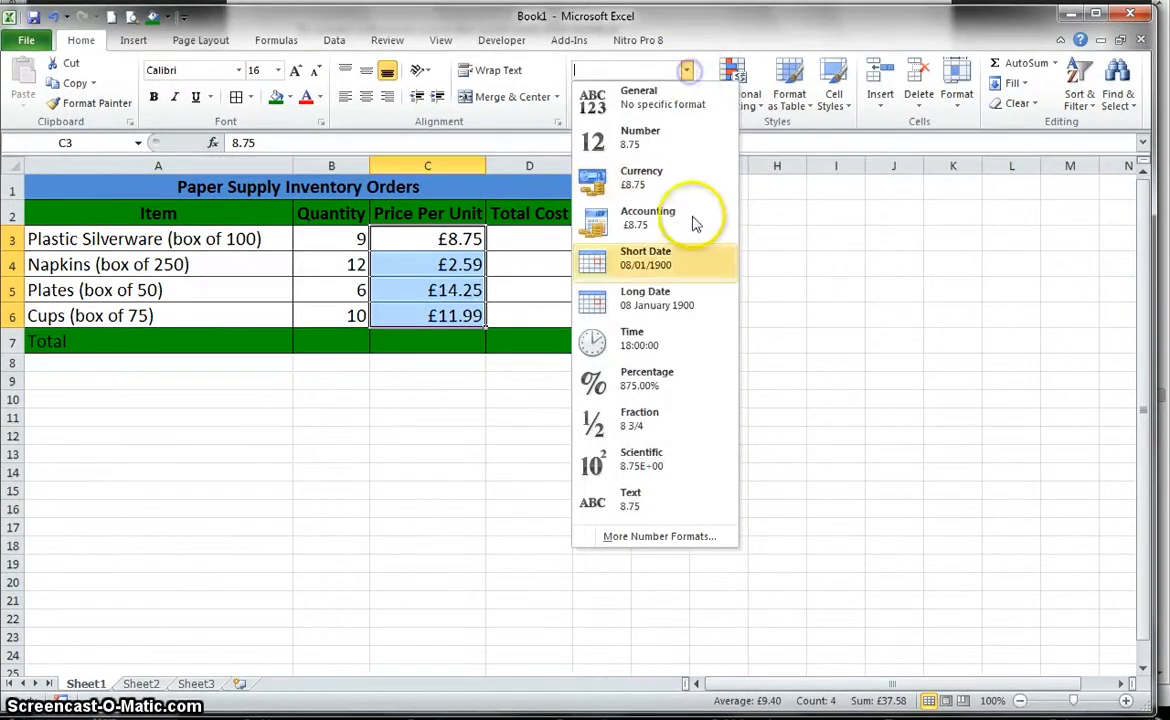
pyautogui.click(655, 540)
pyautogui.moveTo(329, 2); pyautogui.dragTo(634, 210)
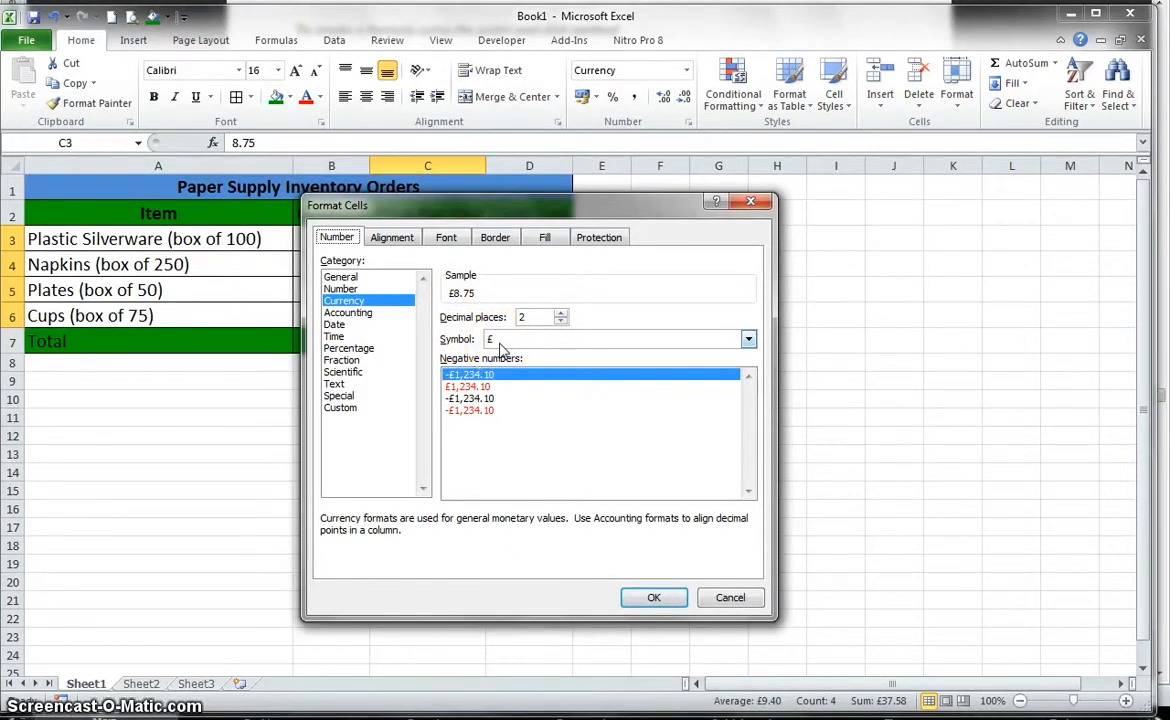
pyautogui.click(749, 340)
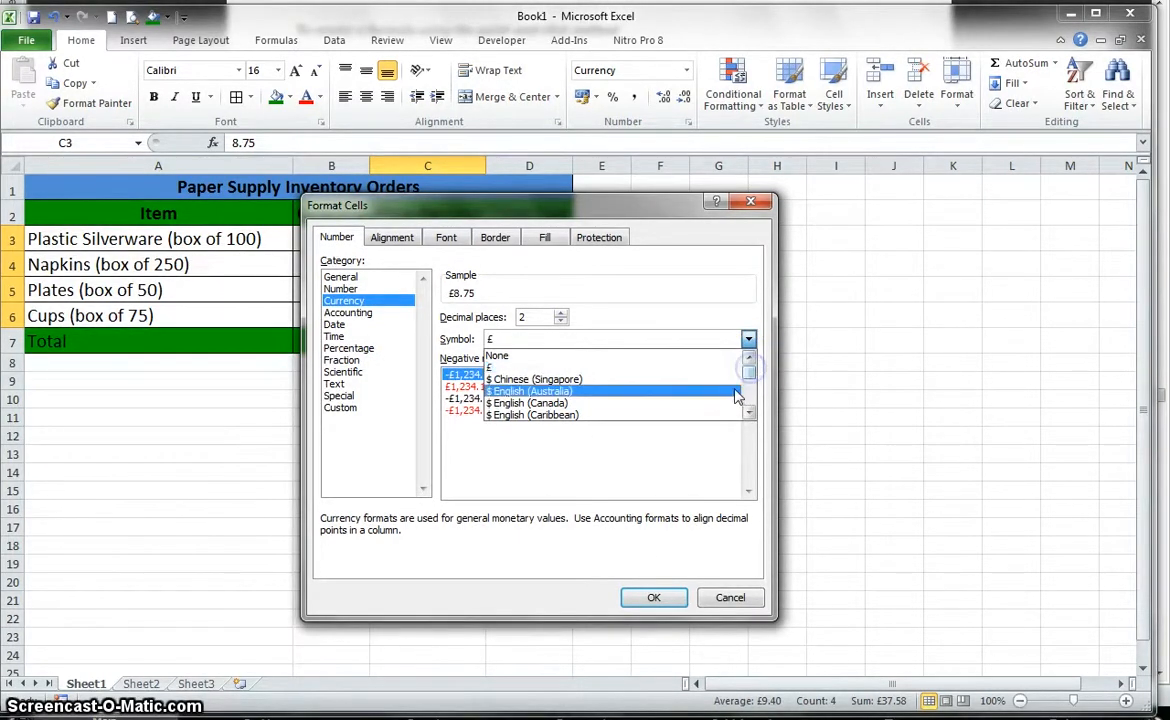
# - Look through the available currency symbols and codes for a suitable dollar symbol
pyautogui.scroll(-1, 690, 405)
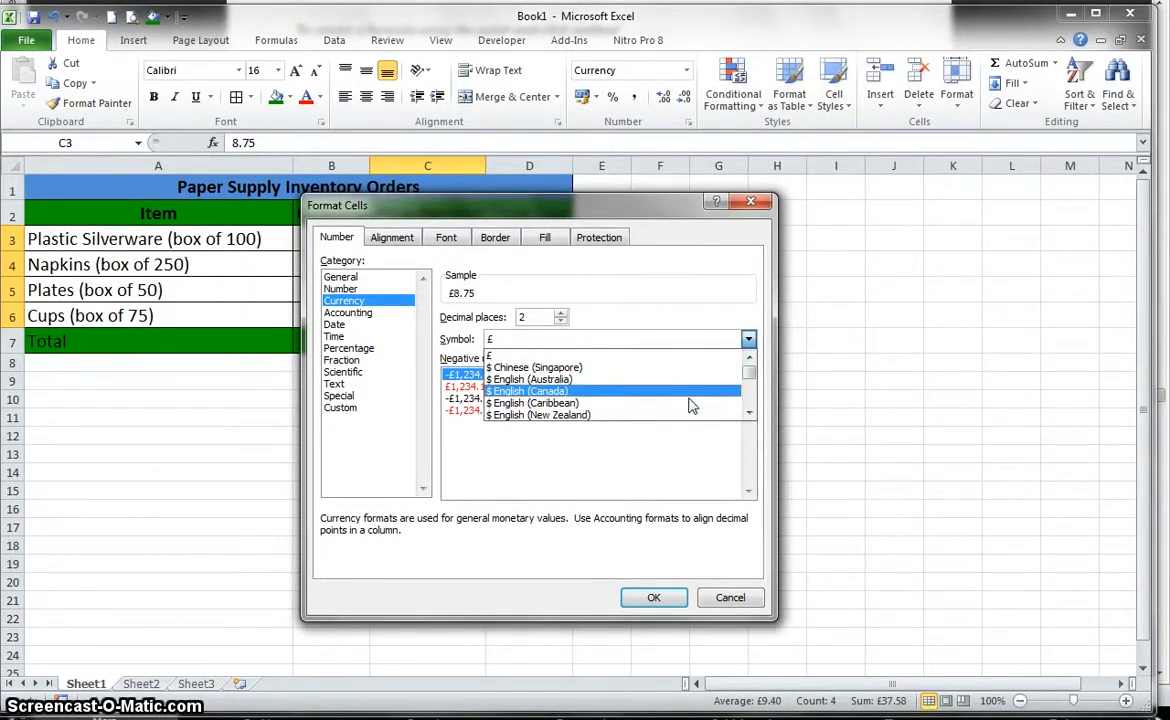
pyautogui.scroll(-2, 634, 392)
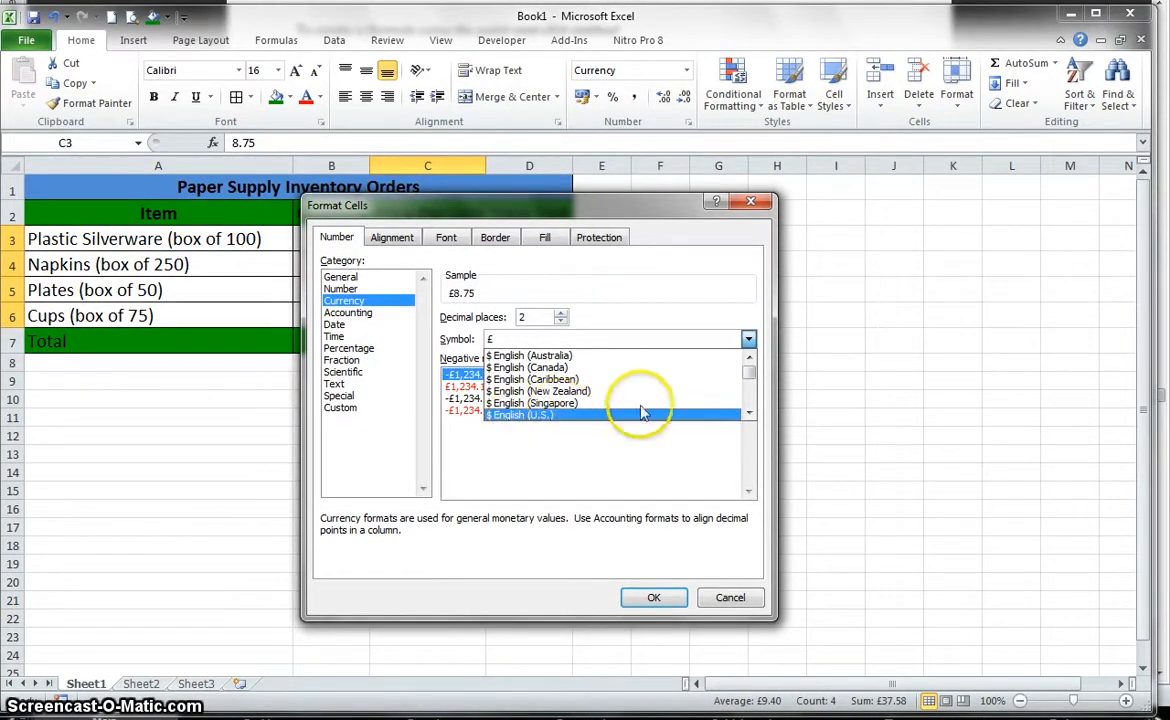
pyautogui.scroll(-5, 668, 403)
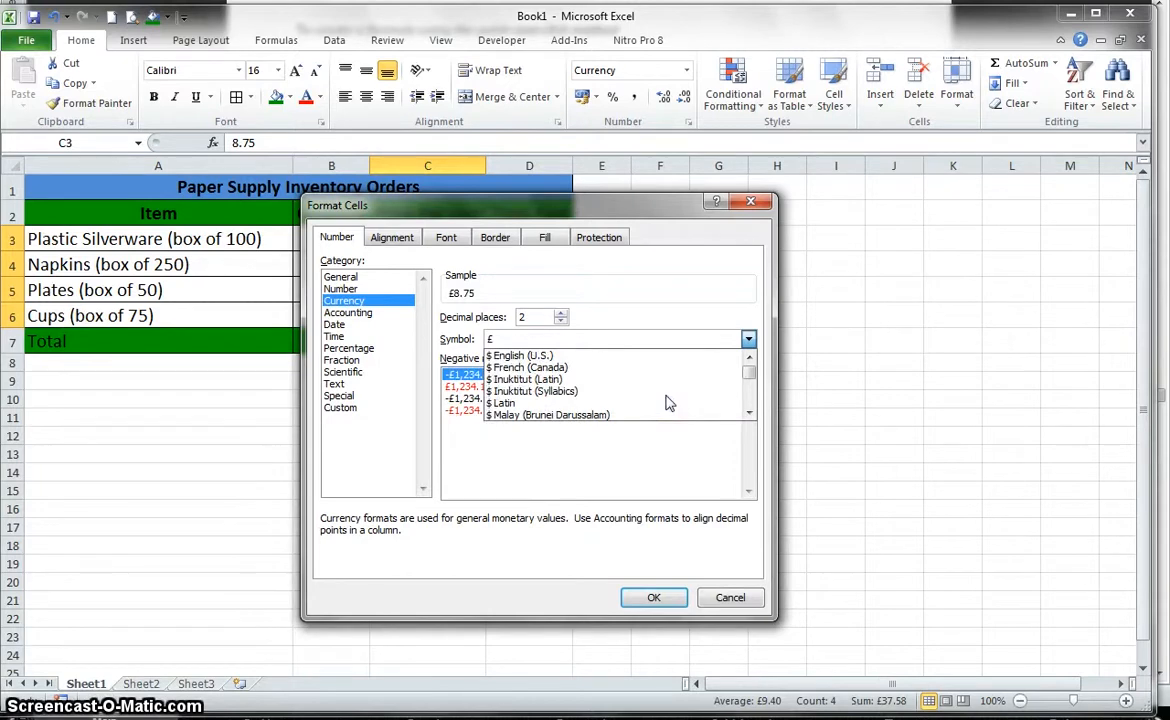
pyautogui.scroll(2, 668, 403)
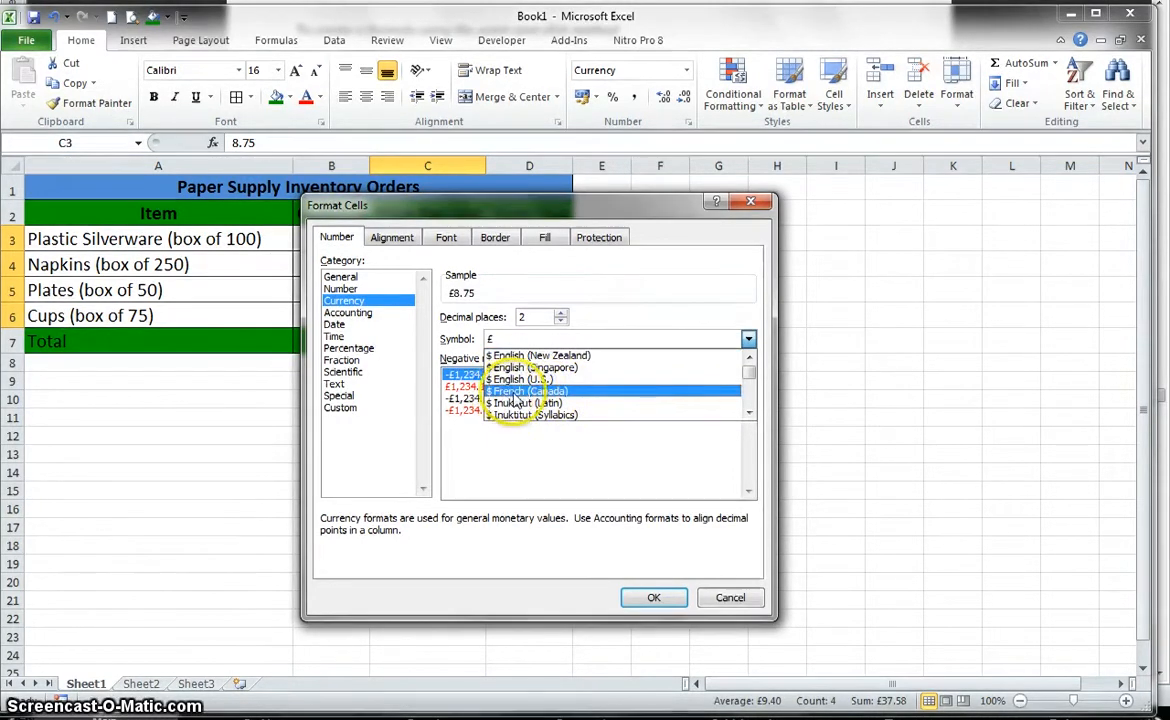
pyautogui.scroll(-3, 603, 401)
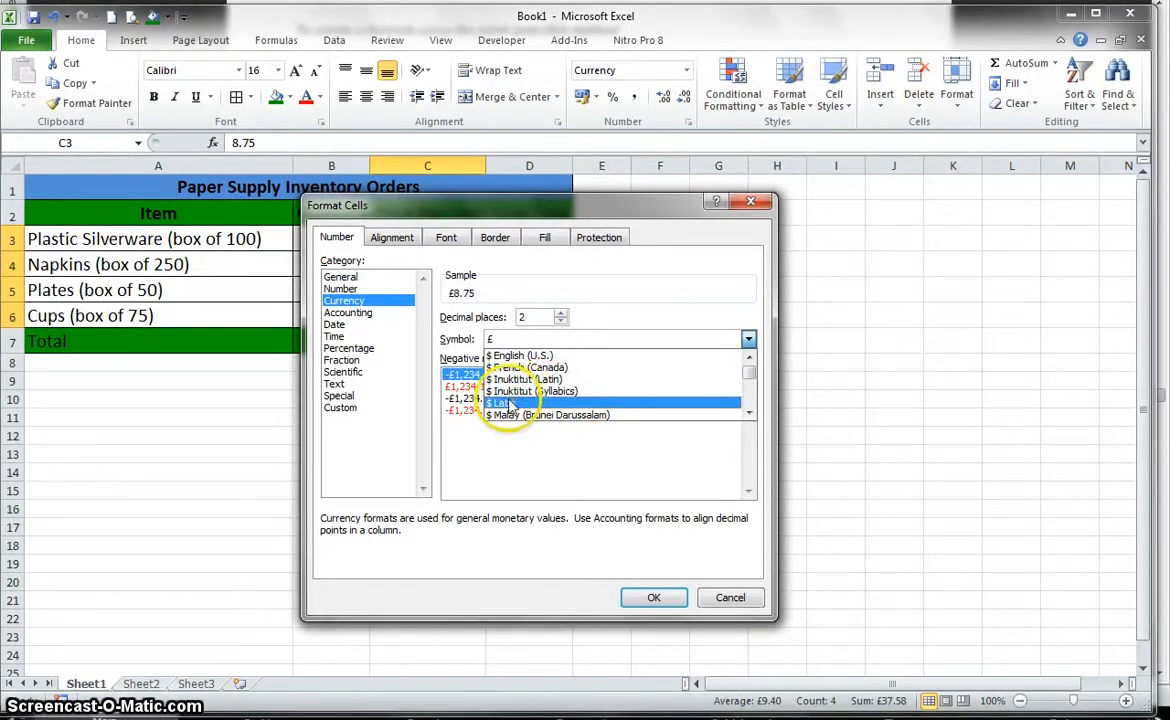
pyautogui.scroll(-8, 553, 408)
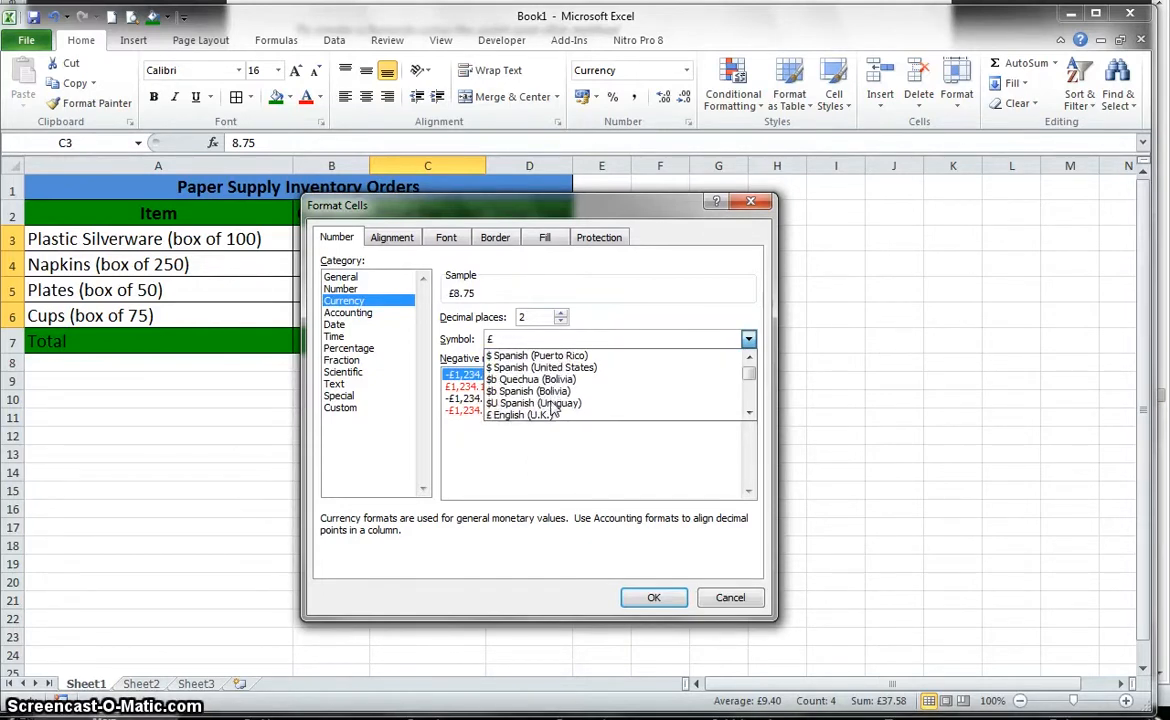
pyautogui.click(511, 394)
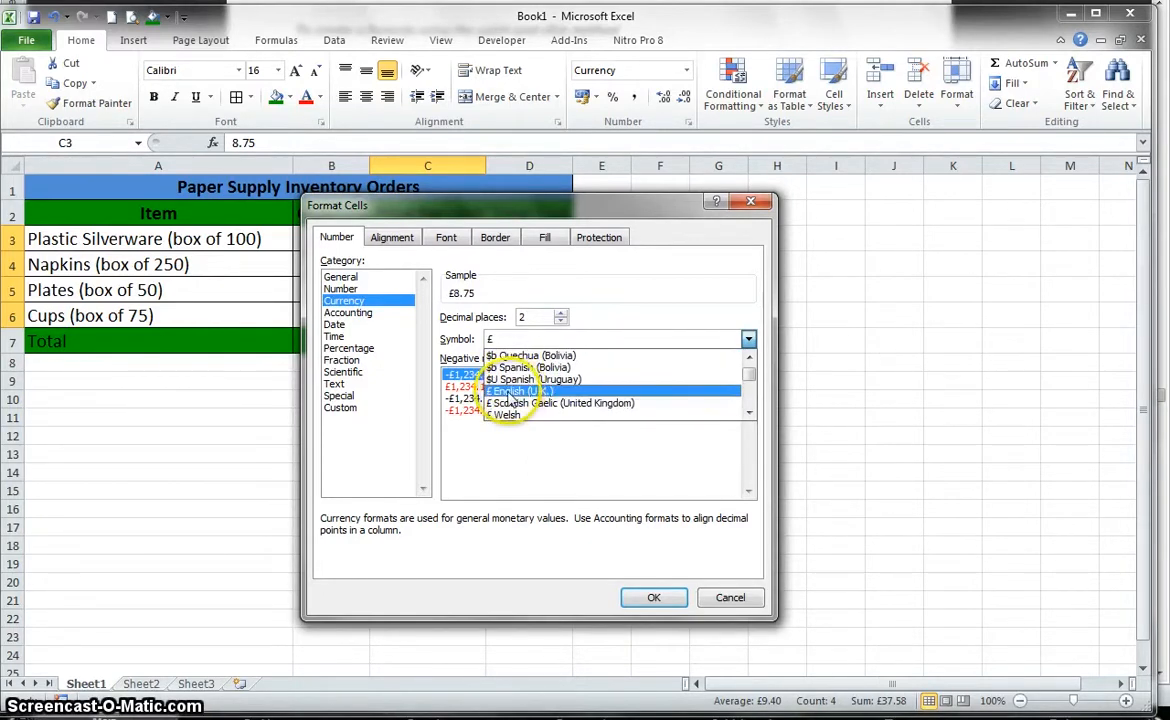
pyautogui.scroll(-3, 570, 400)
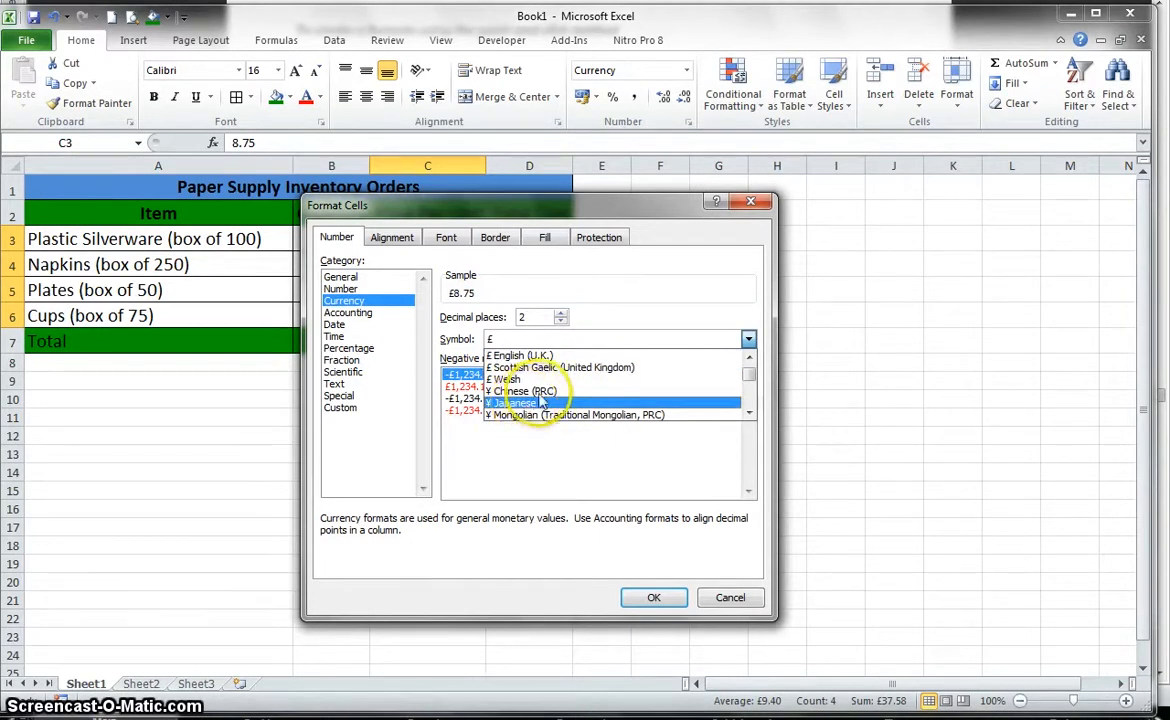
pyautogui.scroll(-4, 540, 402)
pyautogui.scroll(-2, 563, 398)
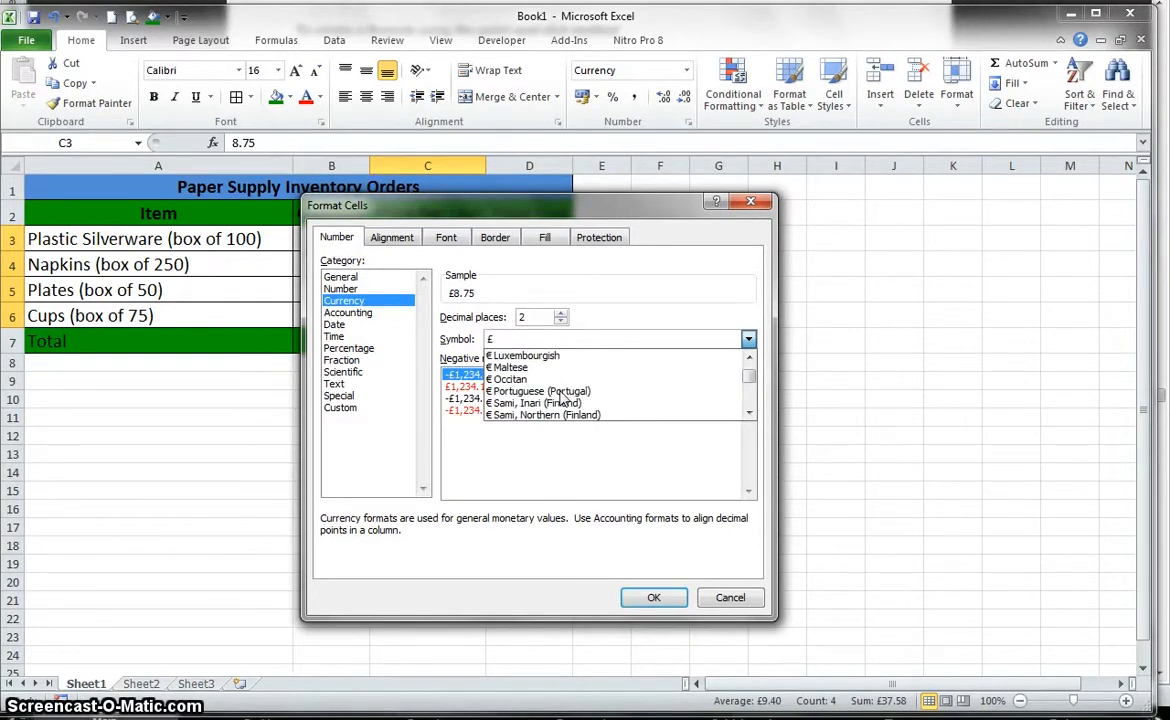
pyautogui.scroll(-8, 563, 398)
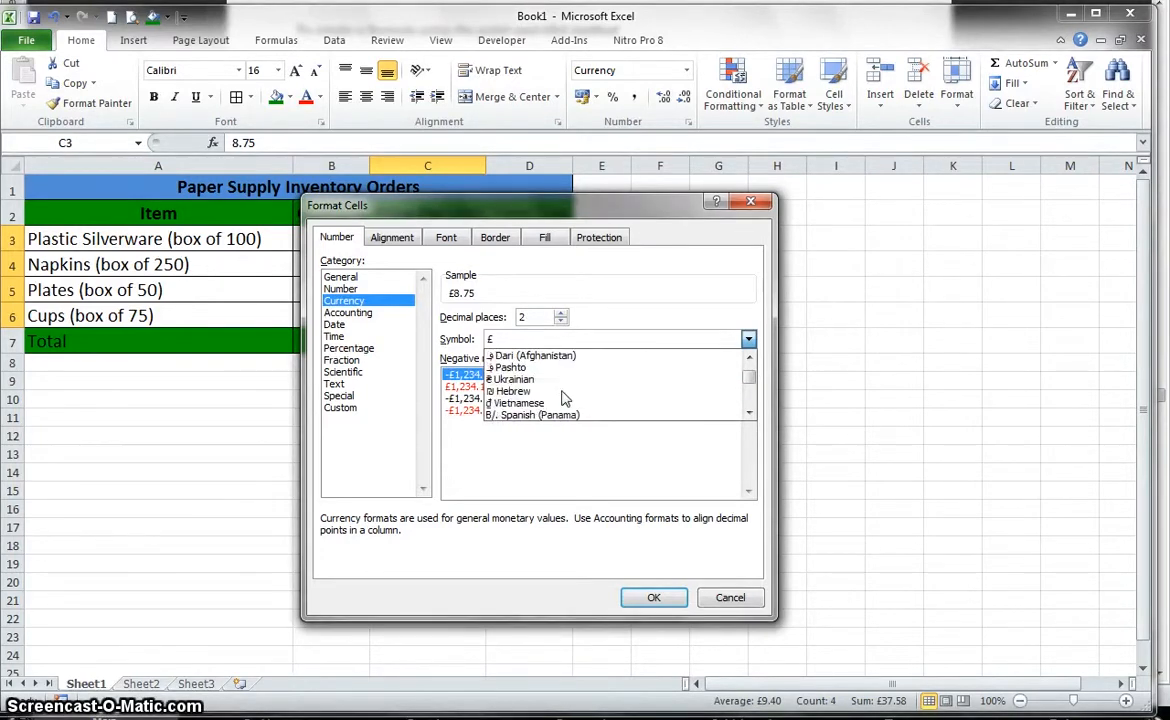
pyautogui.scroll(-3, 563, 398)
pyautogui.scroll(-10, 563, 398)
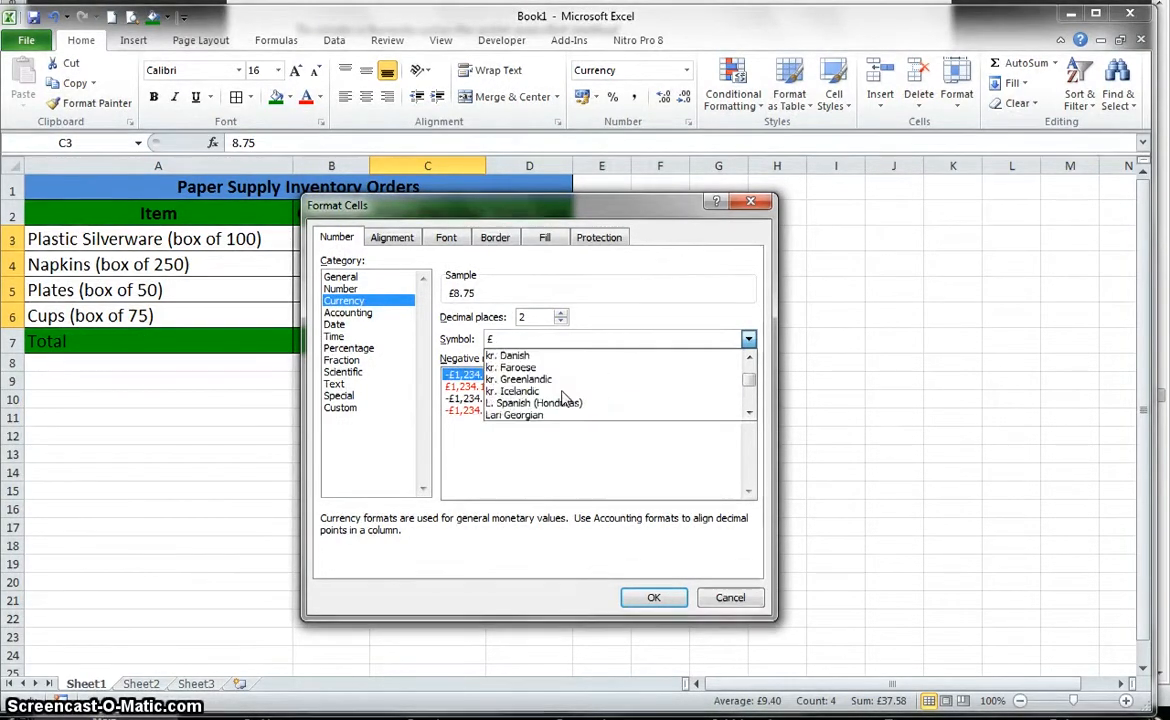
pyautogui.moveTo(753, 385); pyautogui.dragTo(753, 390)
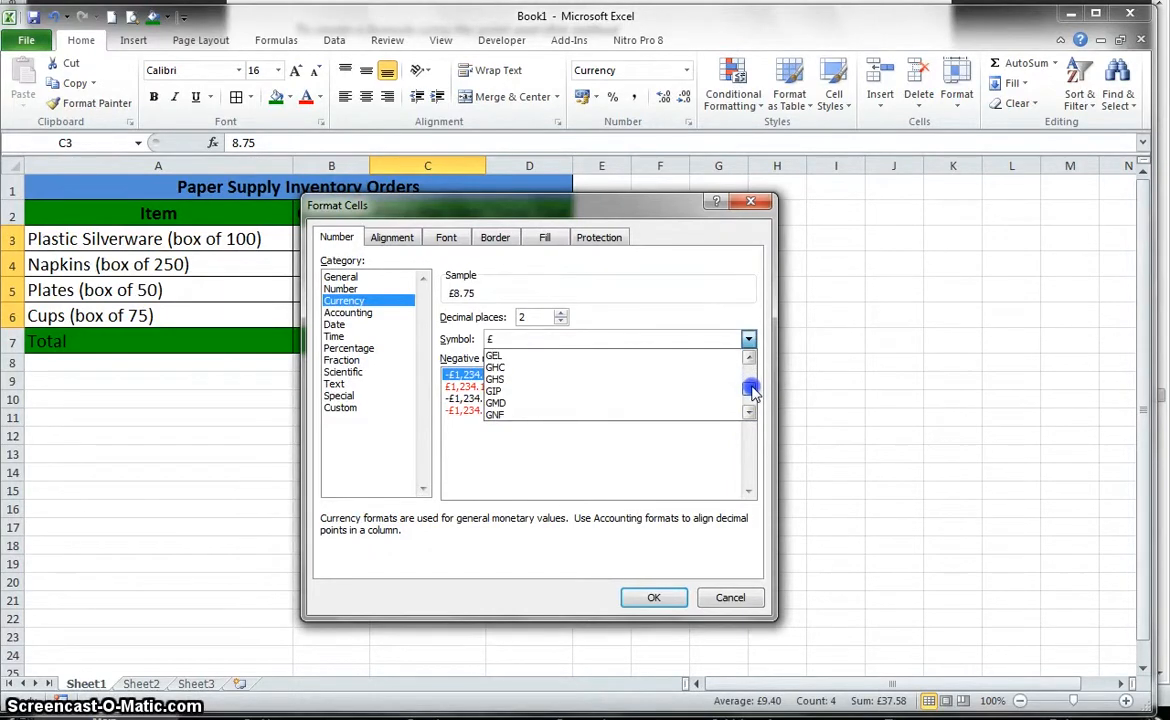
pyautogui.scroll(-5, 693, 390)
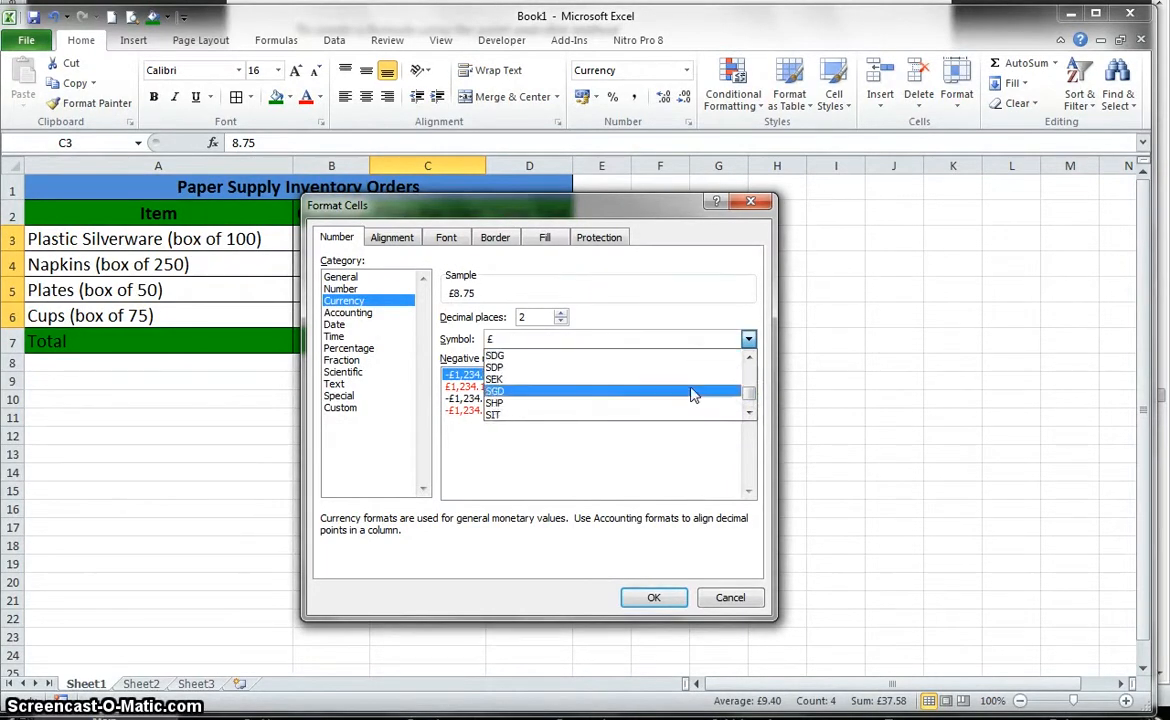
pyautogui.scroll(-4, 679, 397)
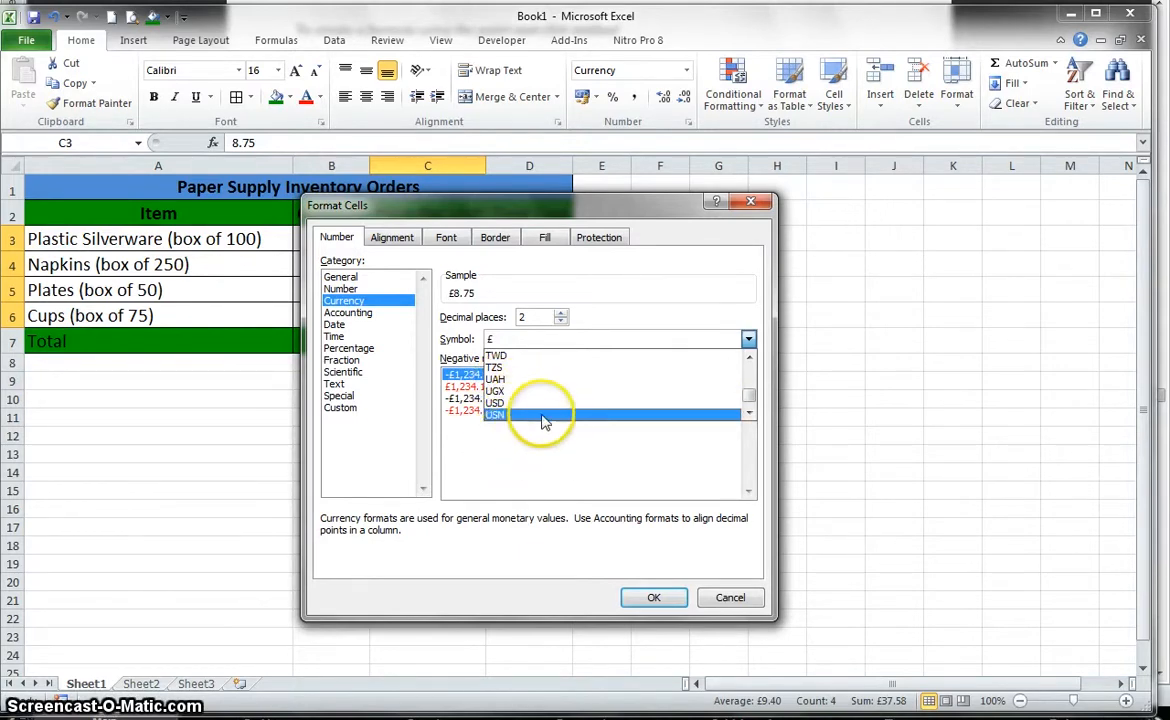
pyautogui.scroll(3, 575, 386)
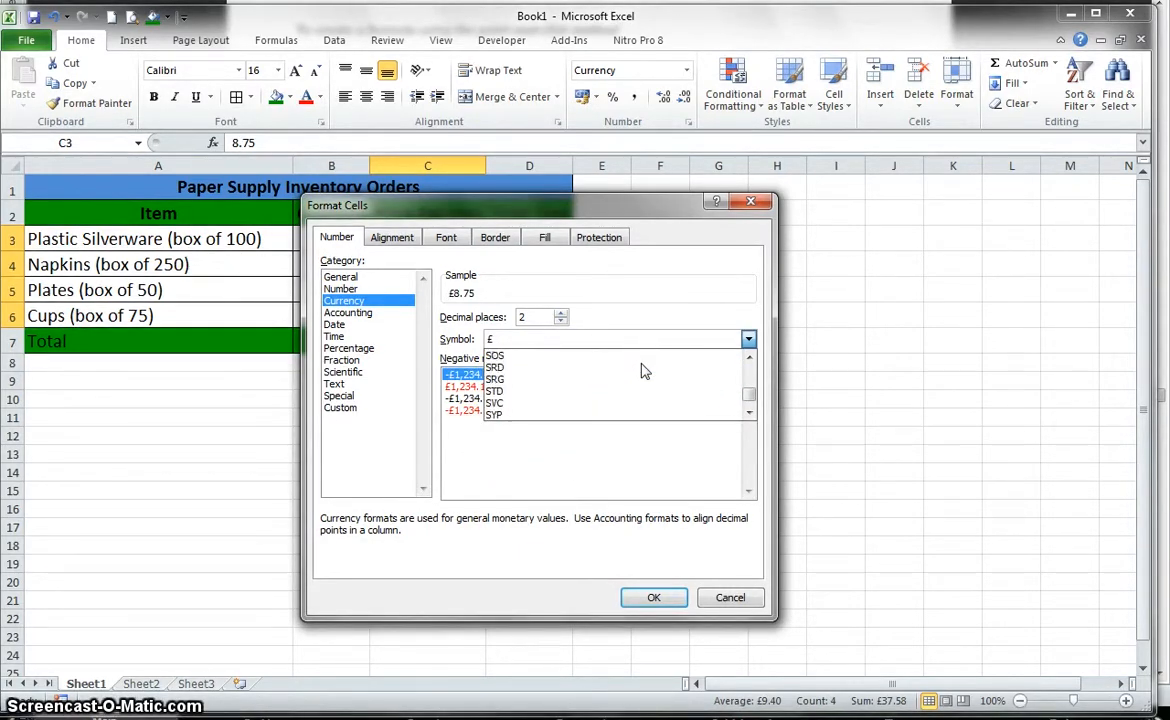
# - Set the currency symbol of C3:C6 to $ English (U.S.) and apply the format
pyautogui.moveTo(749, 390); pyautogui.dragTo(749, 366)
pyautogui.scroll(-2, 561, 392)
pyautogui.click(535, 485)
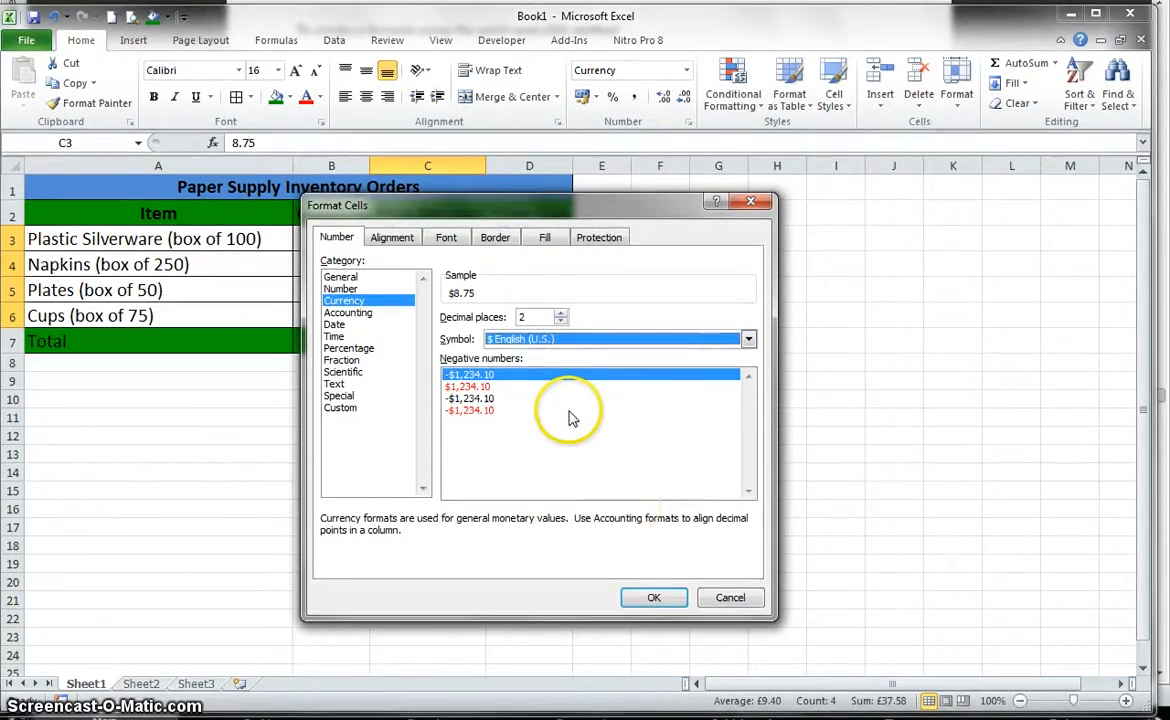
pyautogui.click(672, 597)
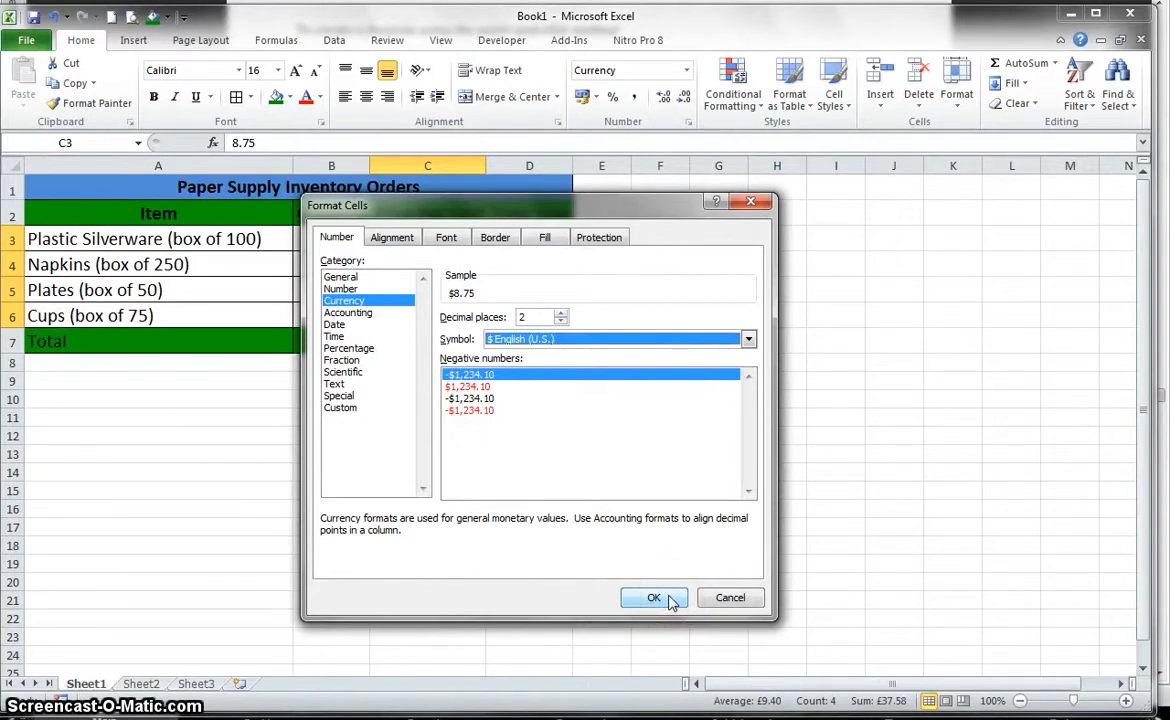
pyautogui.click(654, 597)
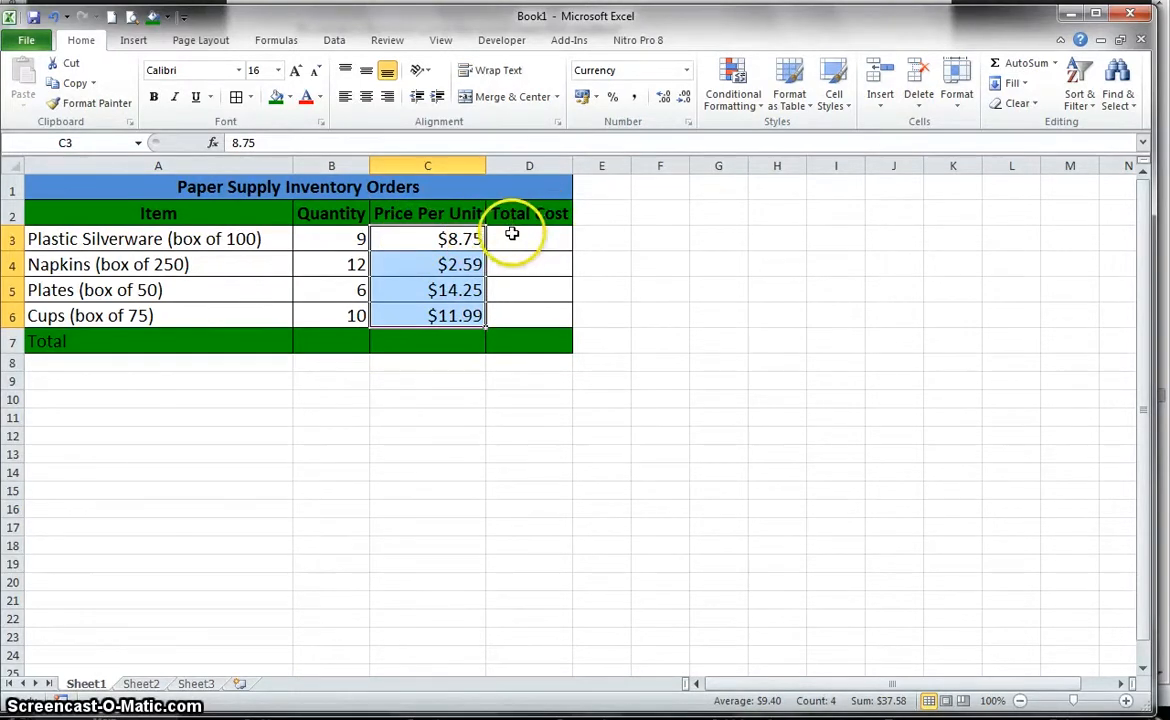
# - Copy the formatting of cell C3 to the Total Cost cells D3:D6 with Format Painter
pyautogui.click(423, 239)
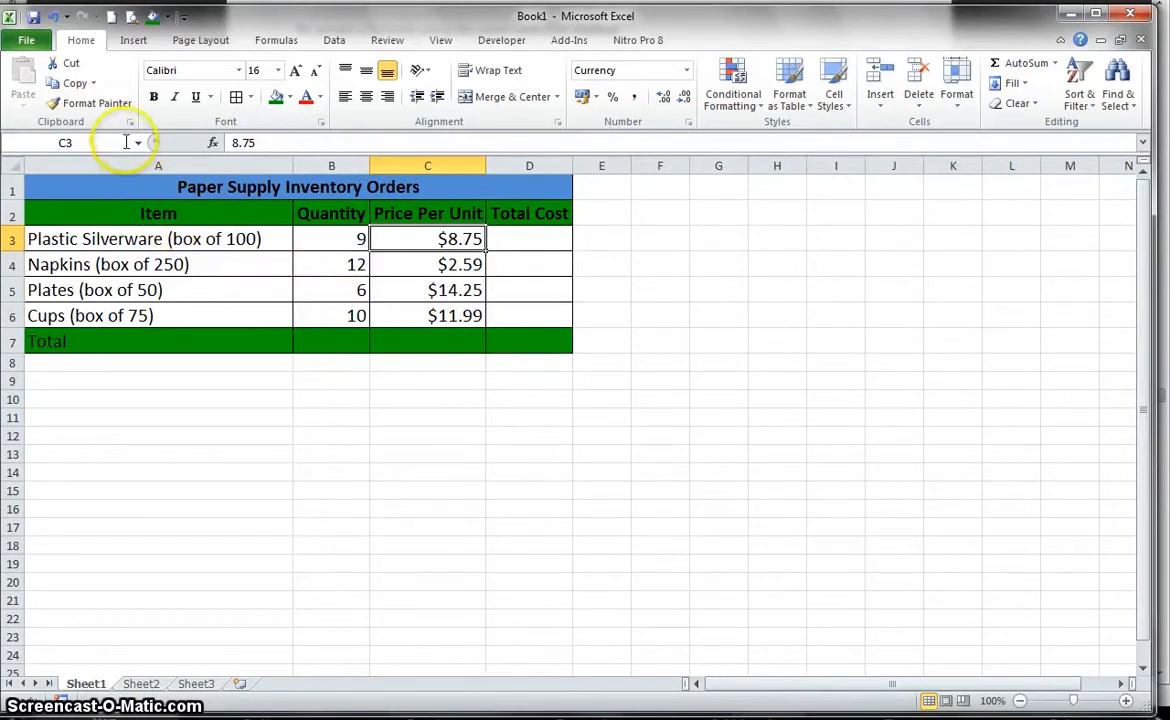
pyautogui.click(96, 104)
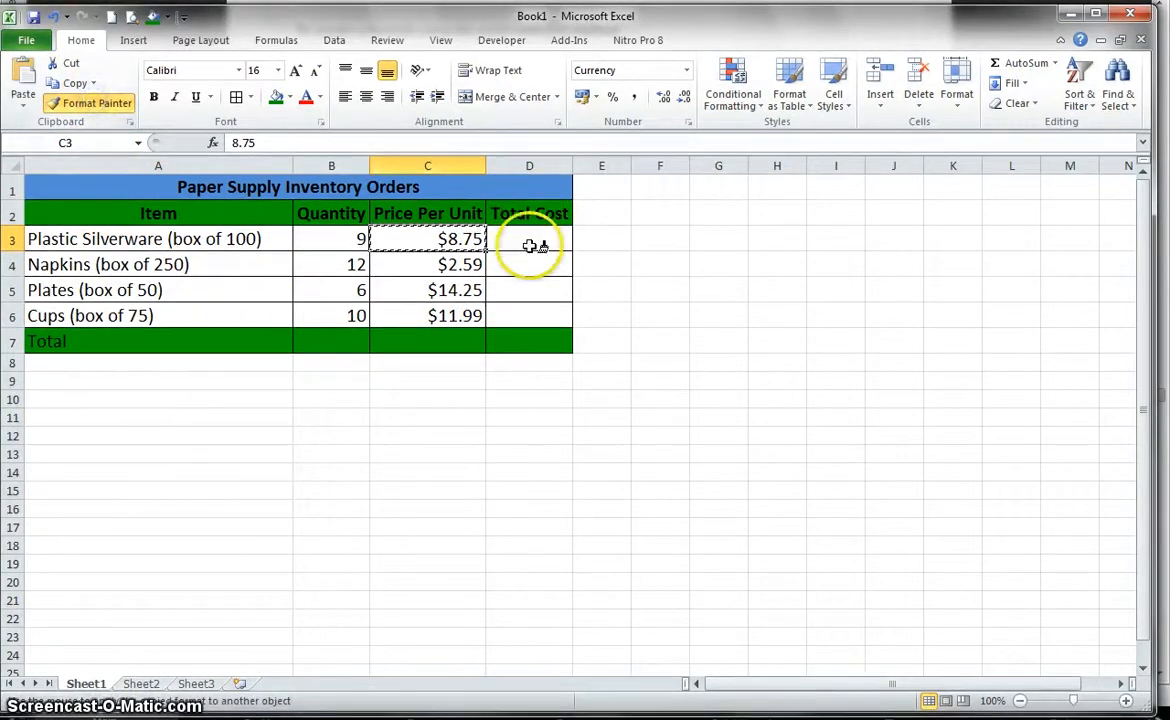
pyautogui.moveTo(524, 237); pyautogui.dragTo(530, 312)
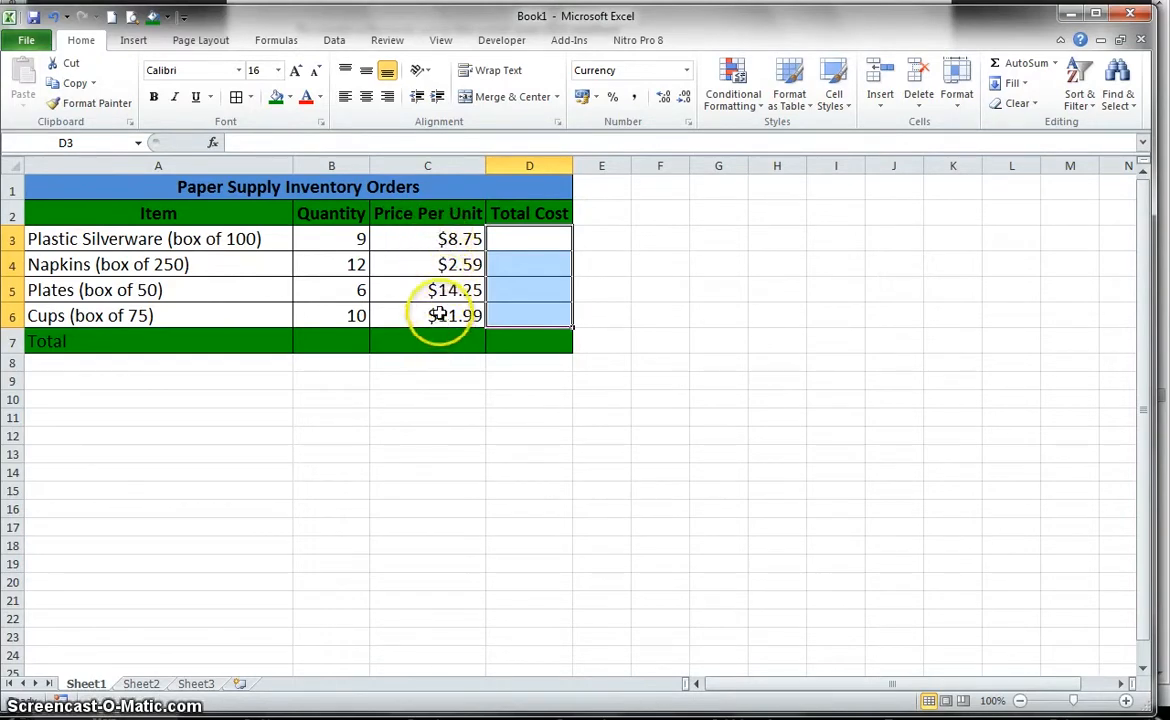
# - Enter the formula =b3*c3 in cell D3 to calculate the total cost of the plastic silverware
pyautogui.click(525, 240)
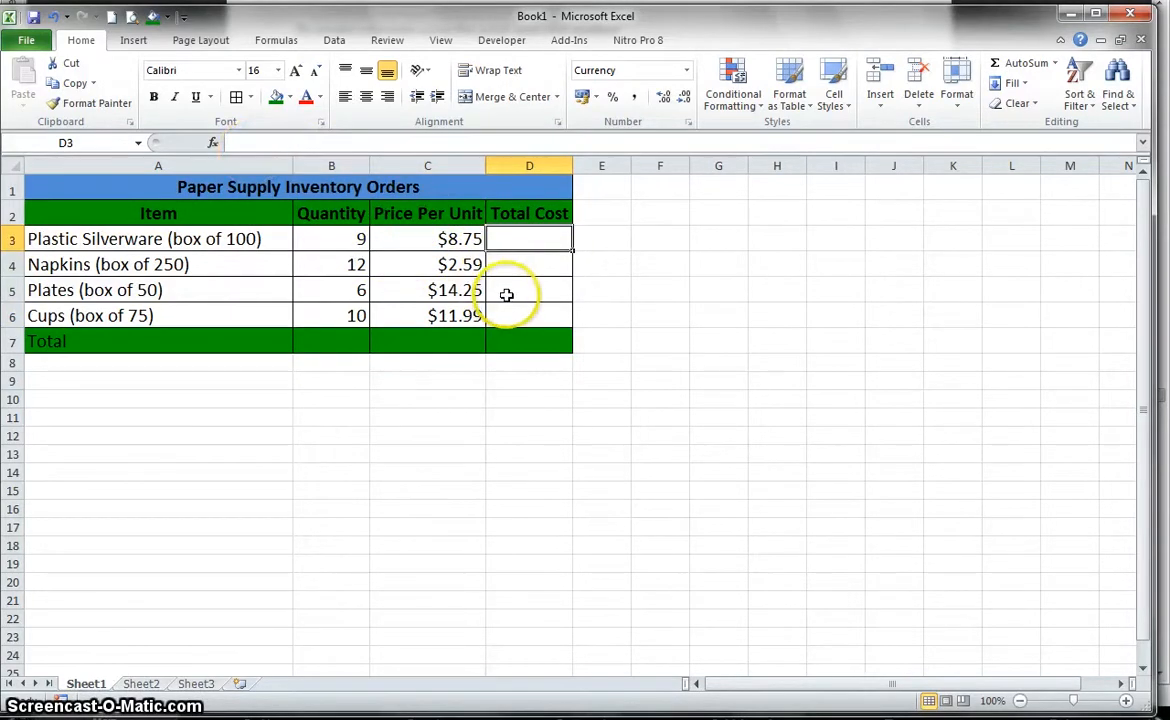
pyautogui.click(255, 142)
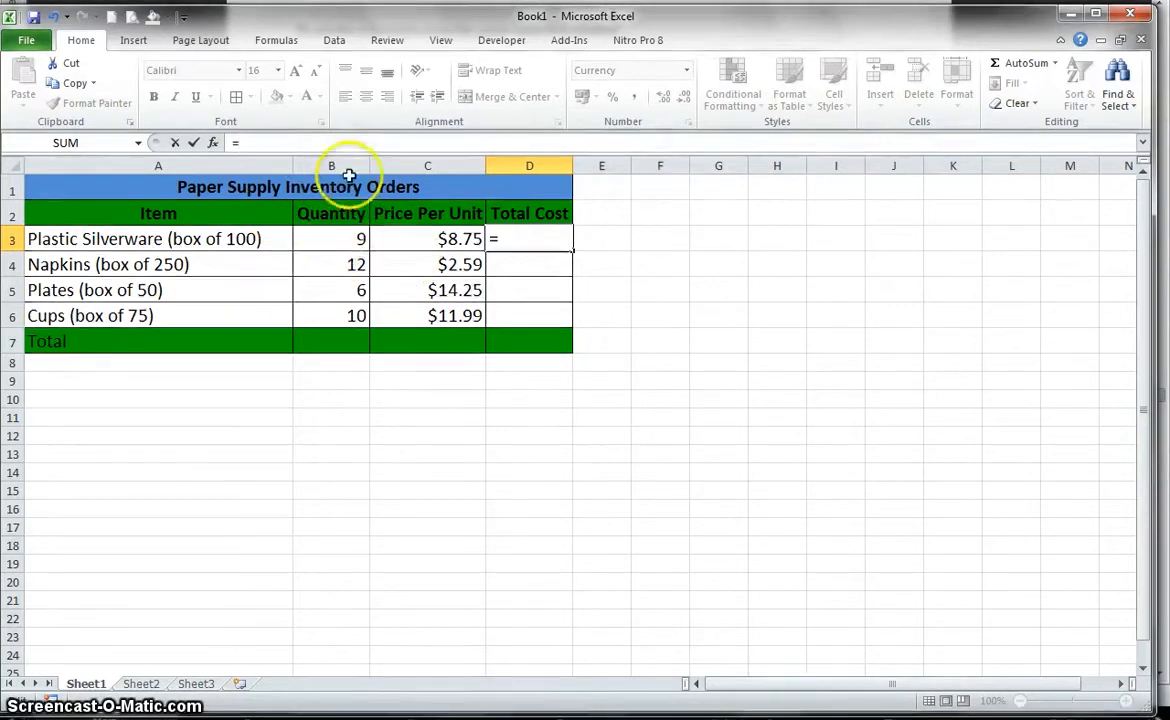
pyautogui.write('b')
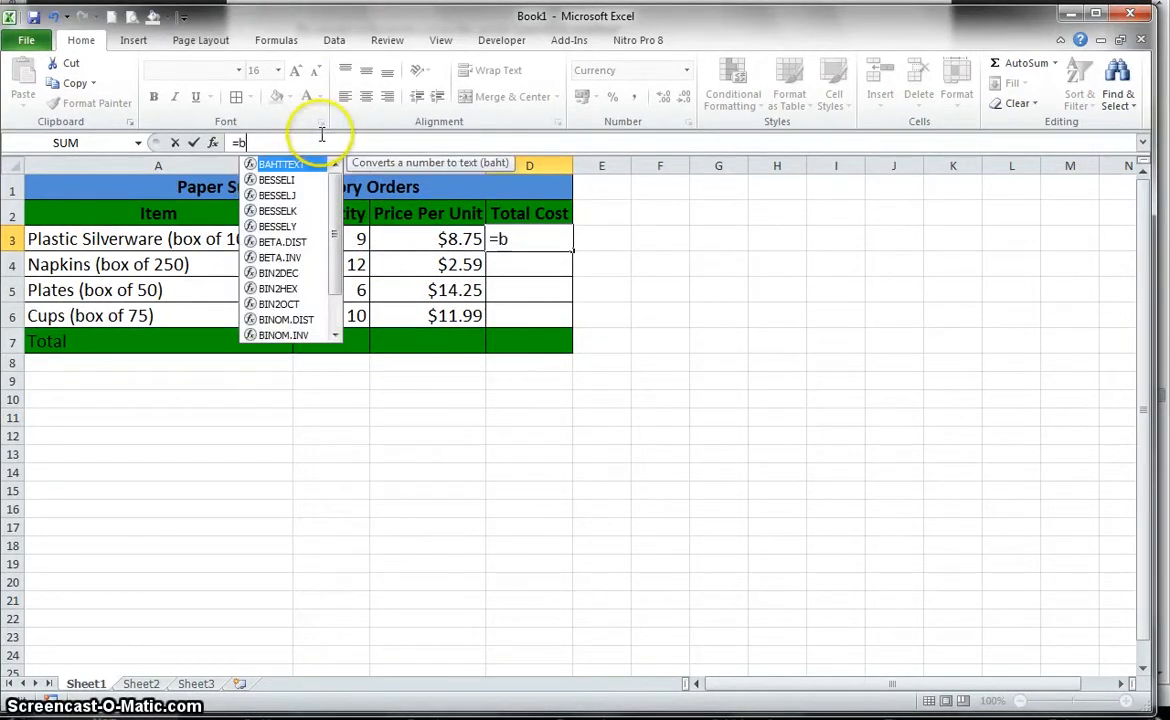
pyautogui.write('3*')
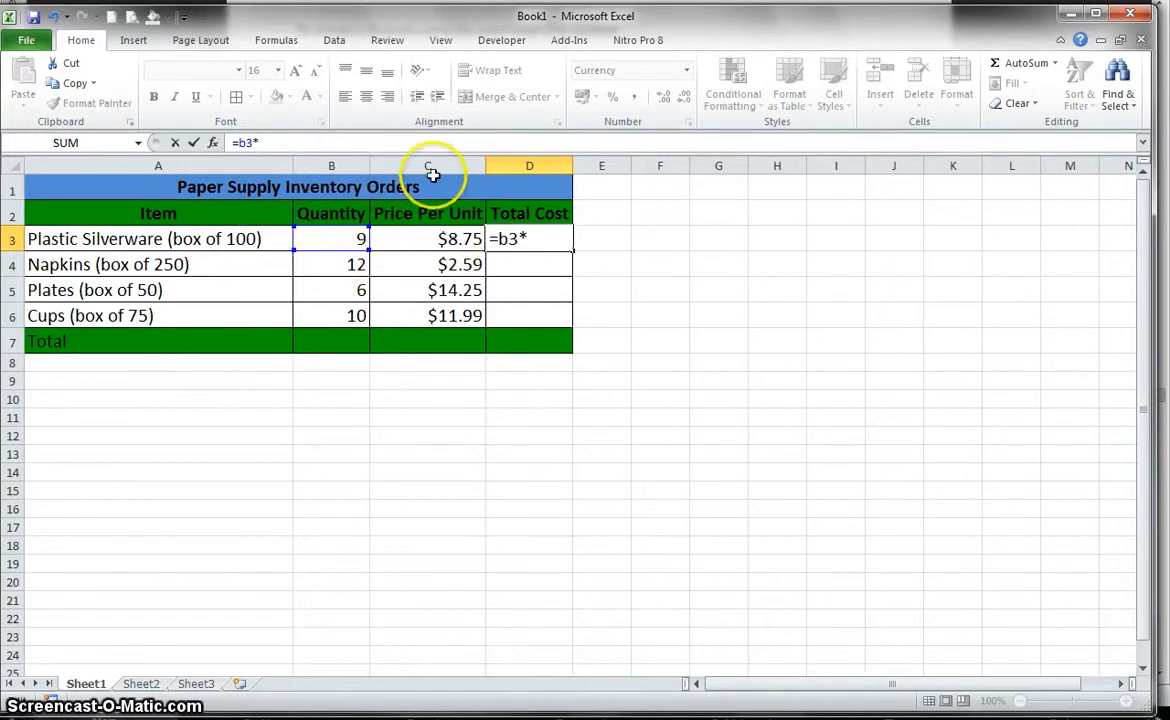
pyautogui.write('c3')
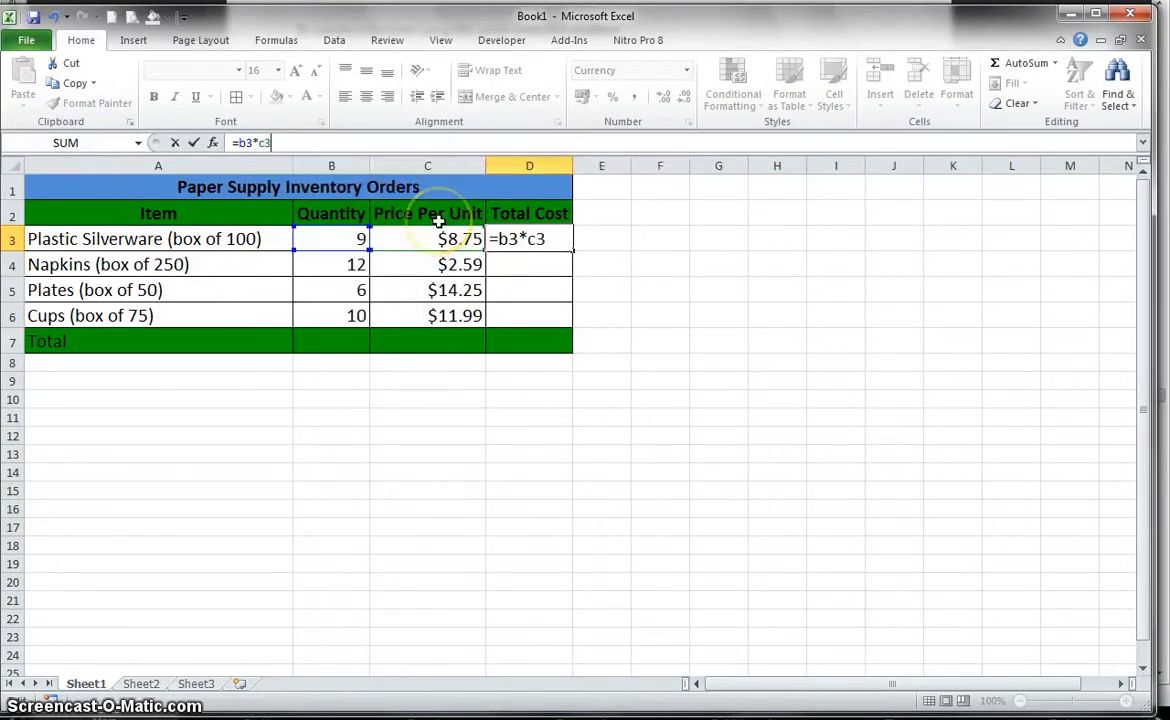
pyautogui.press('Return')
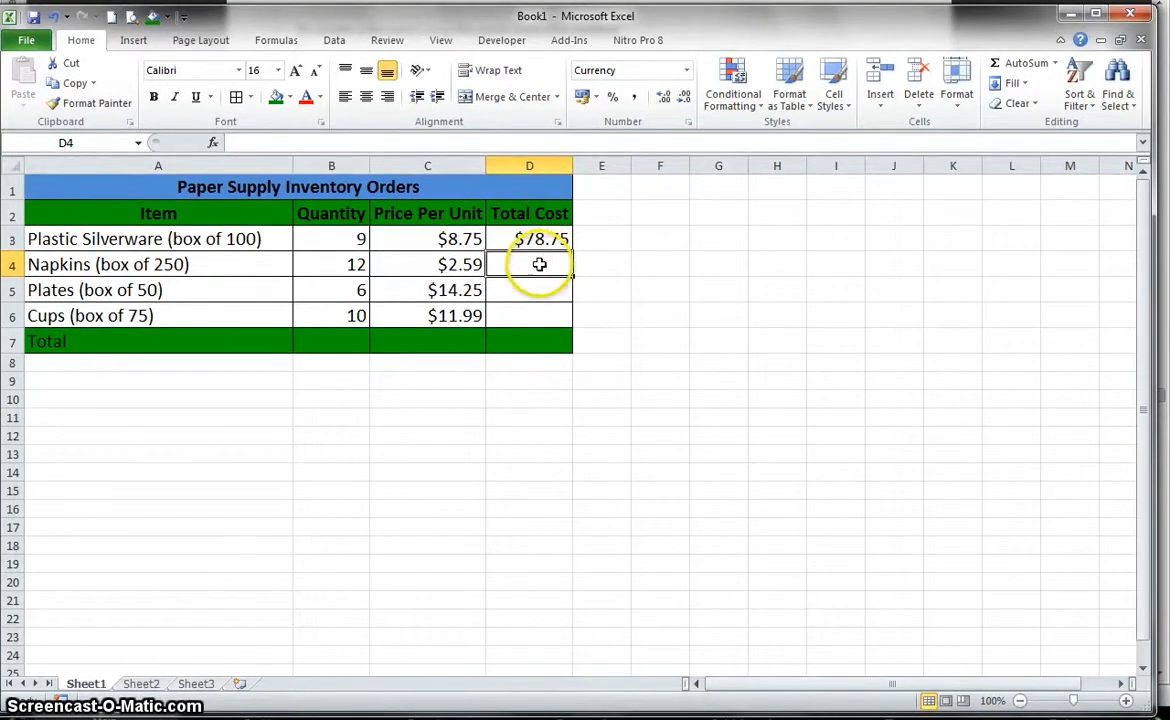
# - Enter the formula =B4*C4 in cell D4 and fill it down through D6
pyautogui.click(260, 142)
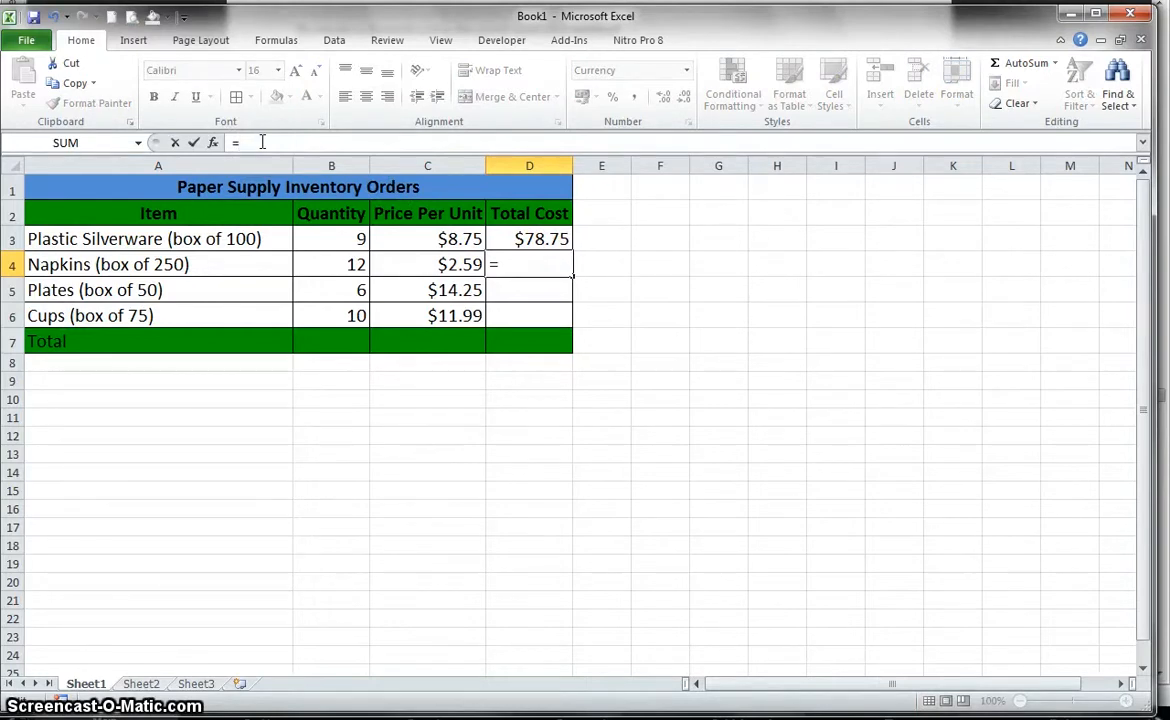
pyautogui.click(329, 265)
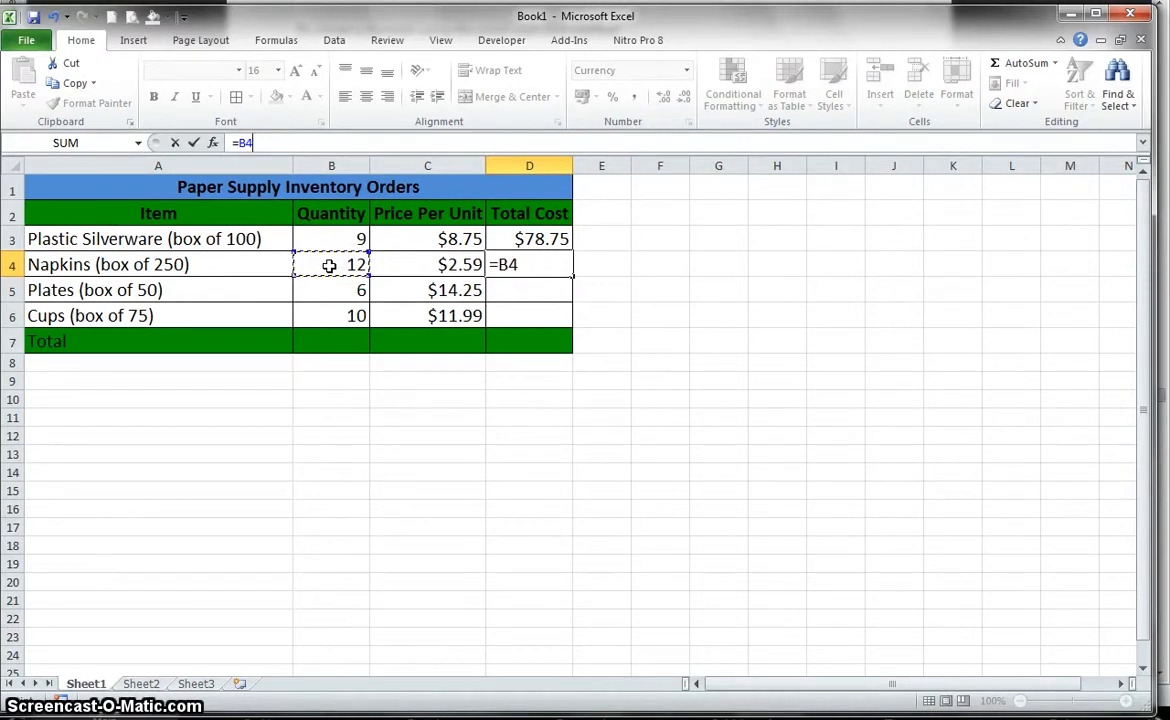
pyautogui.write('*')
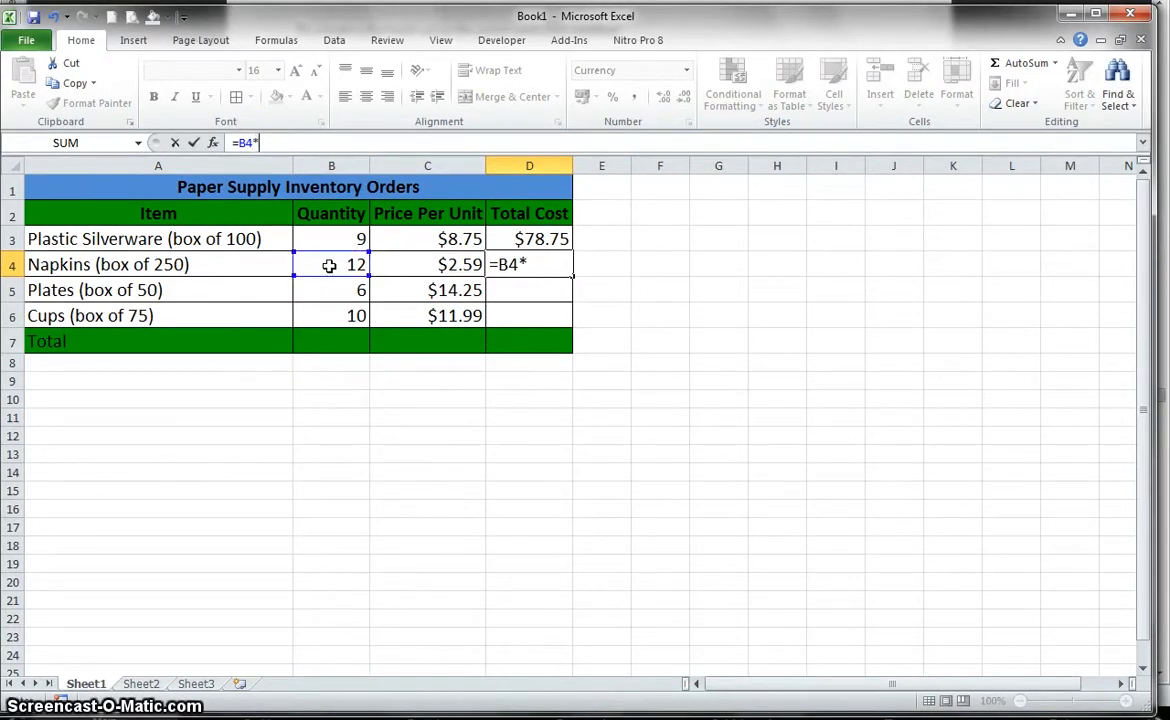
pyautogui.click(433, 263)
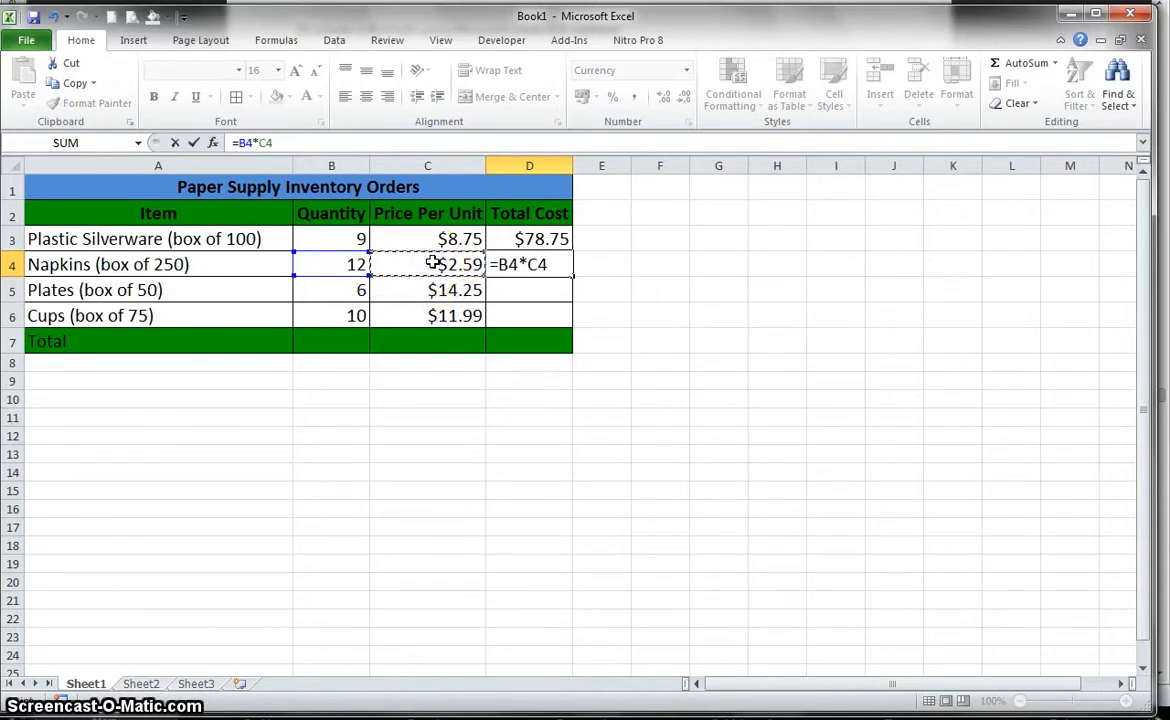
pyautogui.press('Return')
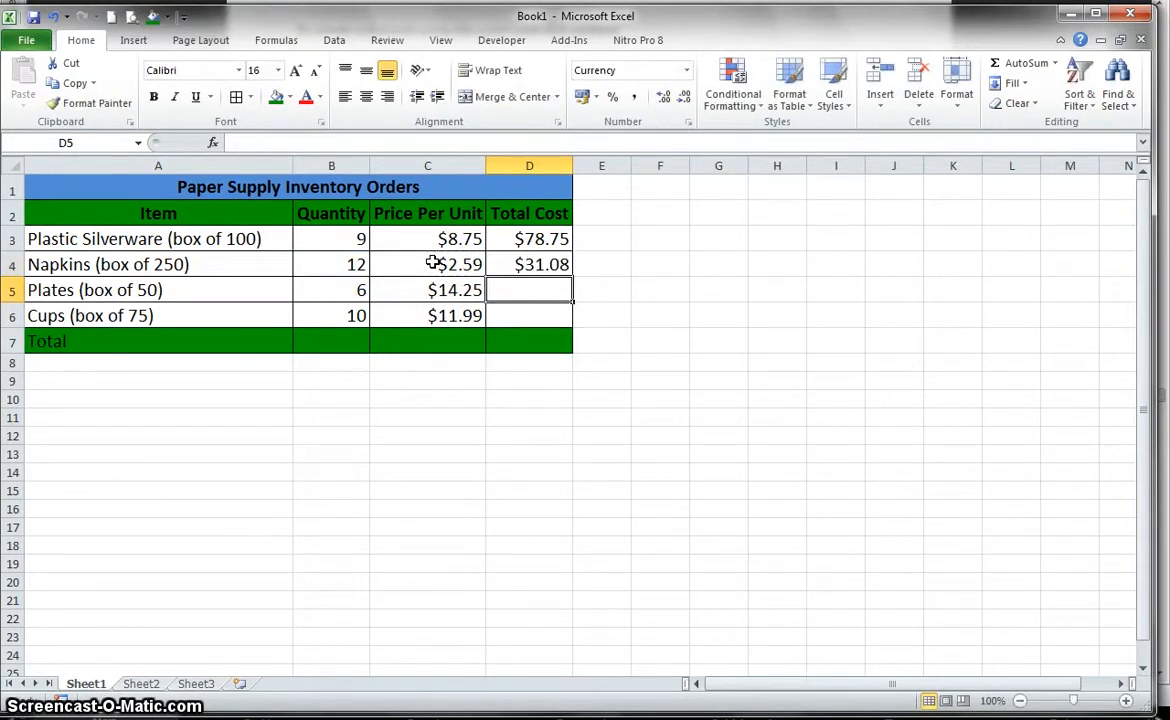
pyautogui.click(534, 264)
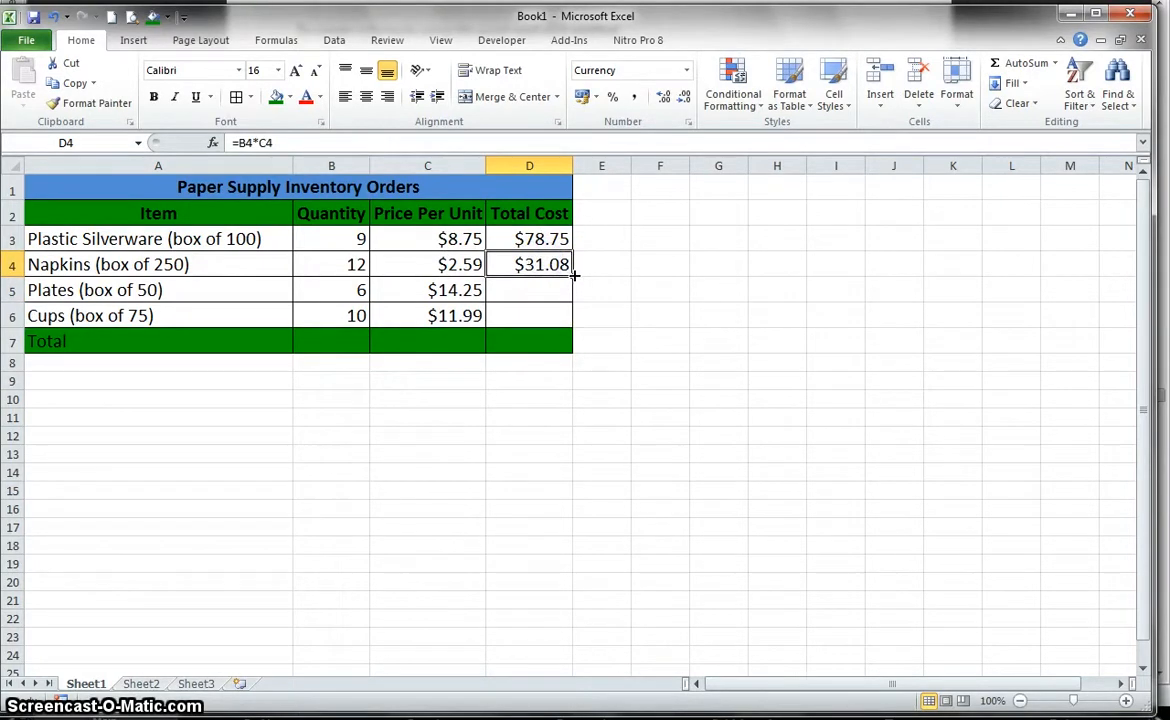
pyautogui.moveTo(572, 278); pyautogui.dragTo(575, 316)
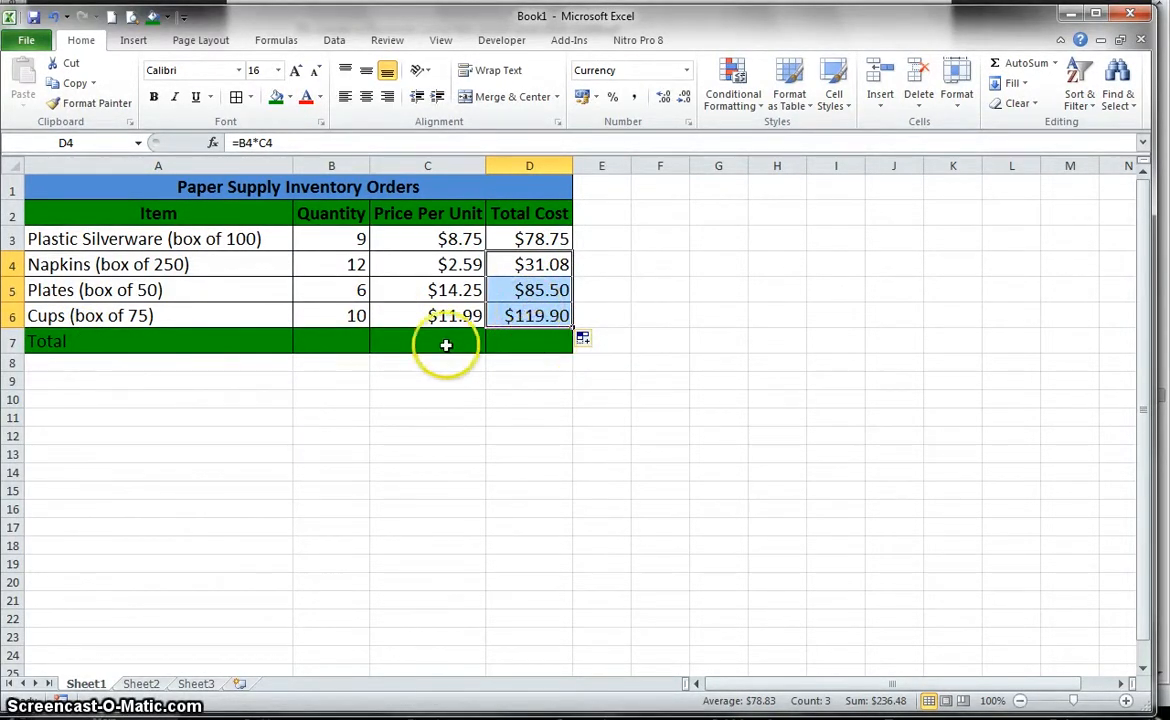
# - Enter =sum(D3:D6) in cell D7 to total the costs, and set that cell's font size to 16
pyautogui.click(517, 340)
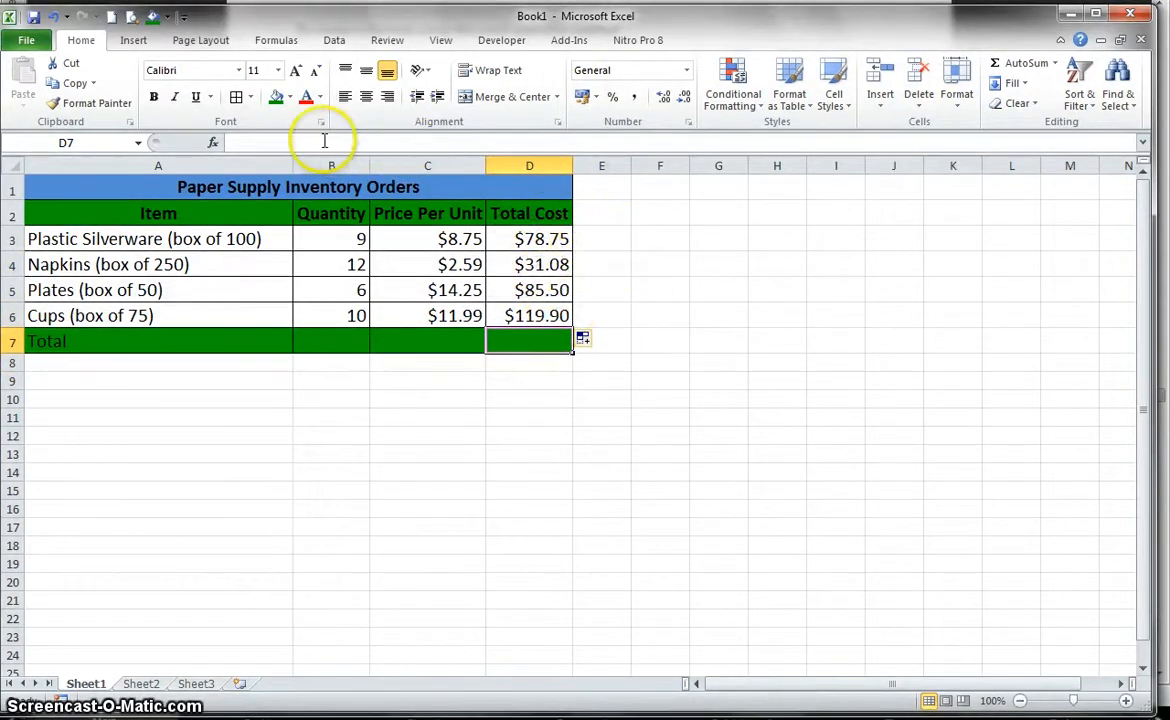
pyautogui.click(294, 142)
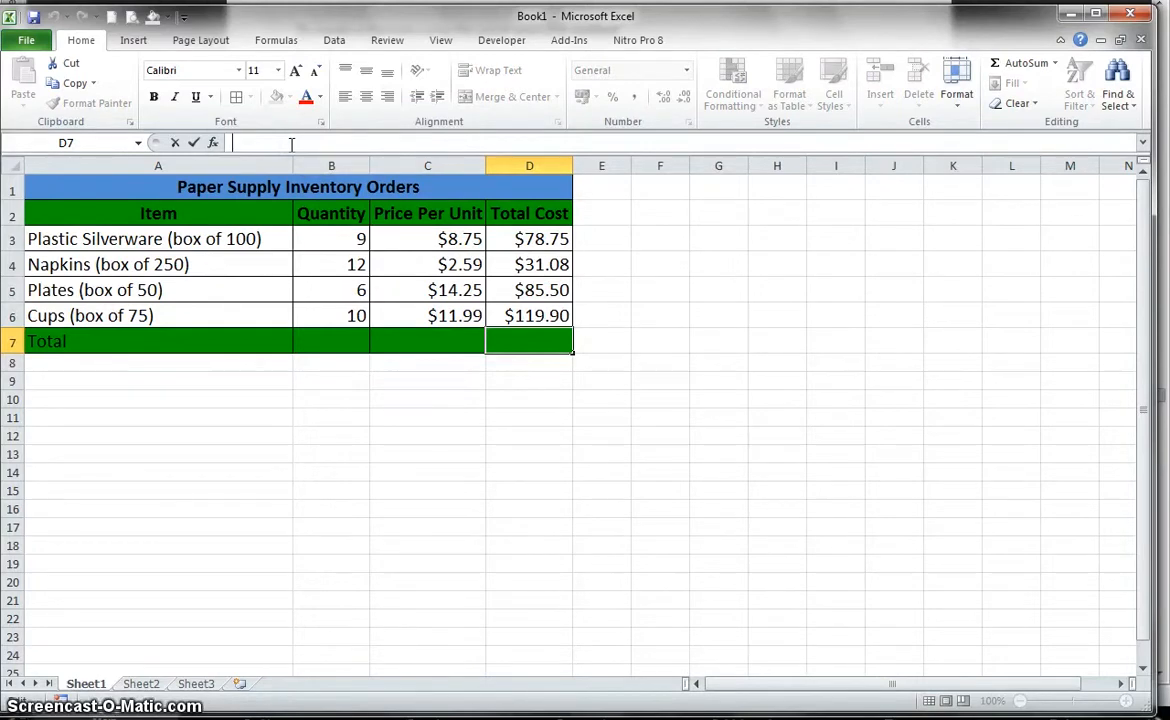
pyautogui.write('=')
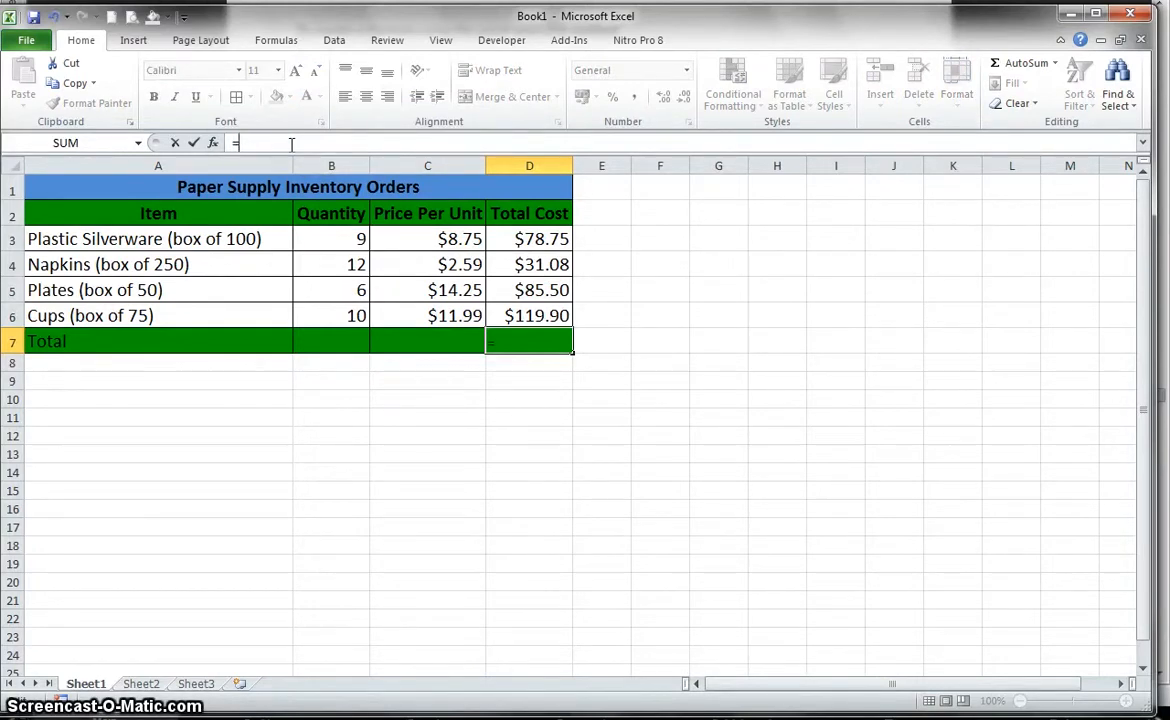
pyautogui.write('sum')
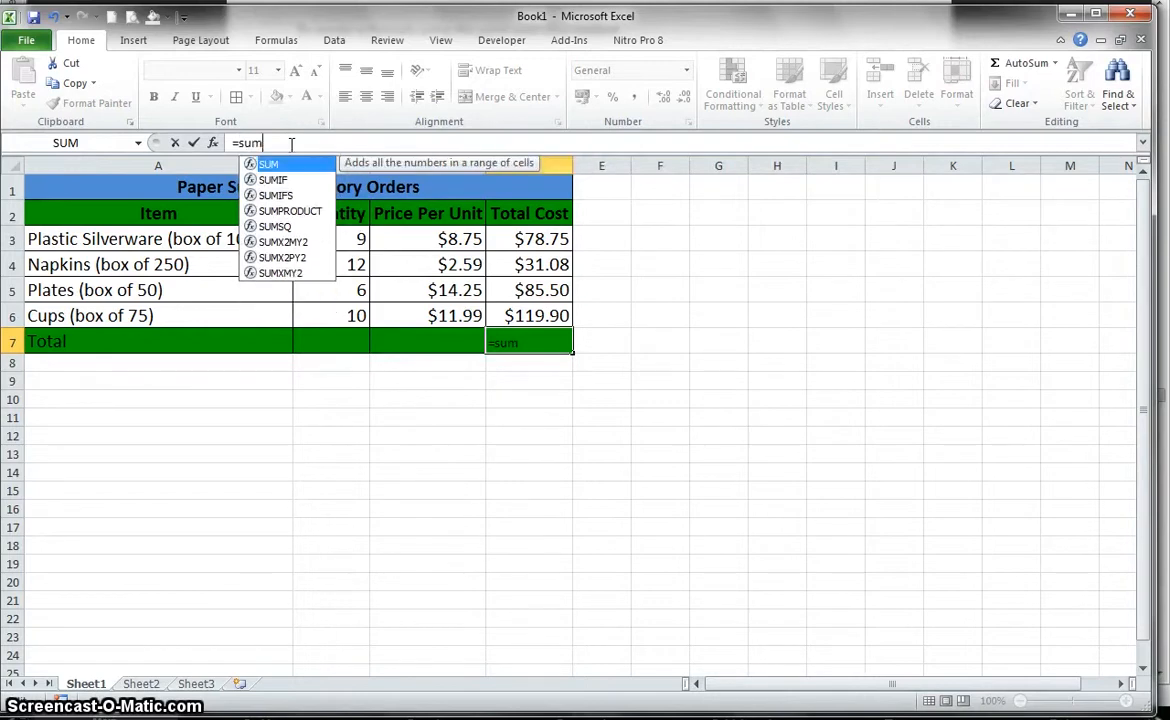
pyautogui.write('(')
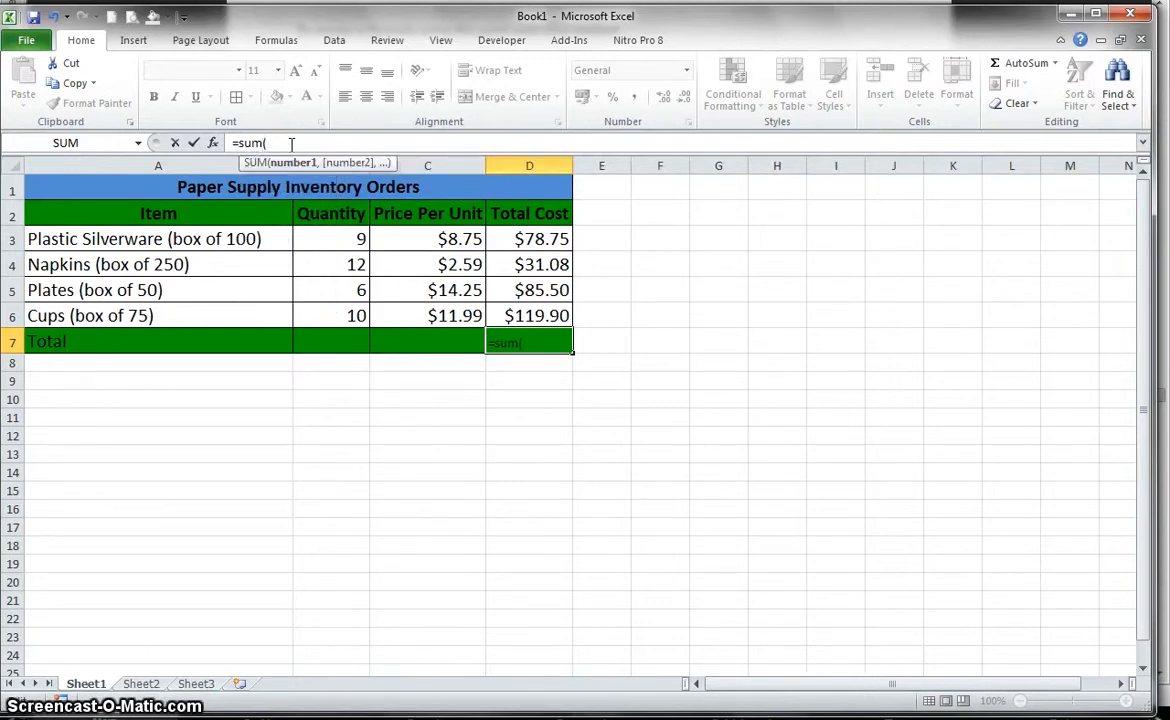
pyautogui.moveTo(535, 240); pyautogui.dragTo(540, 311)
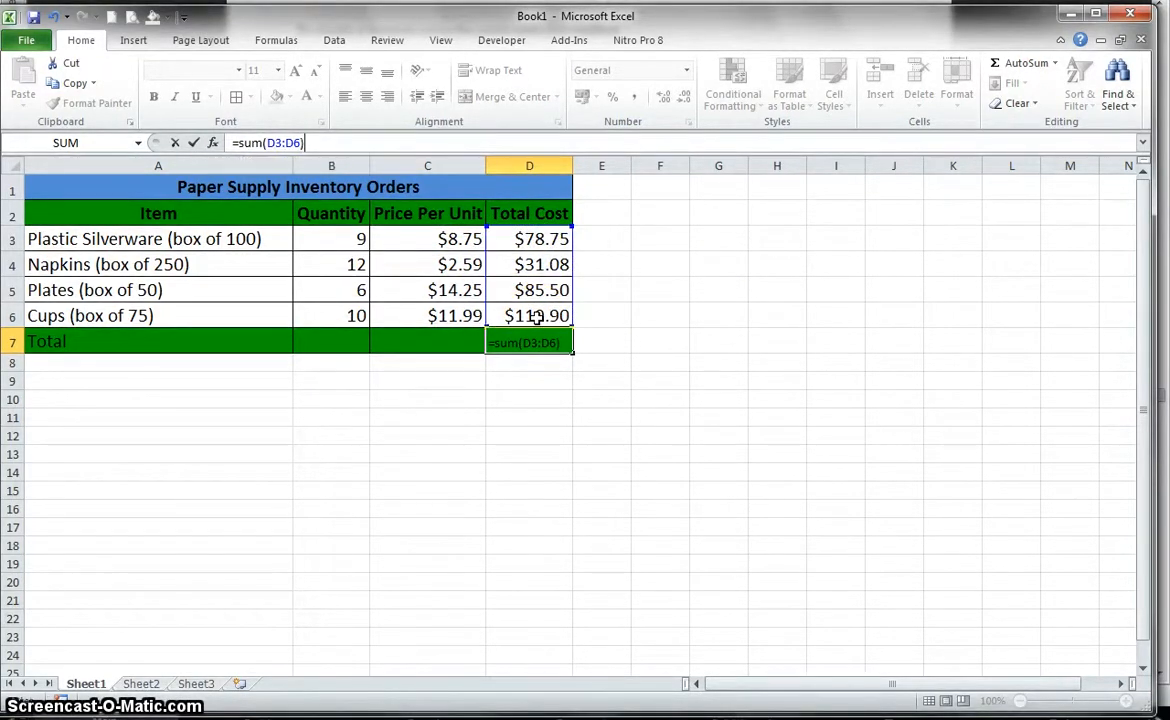
pyautogui.press('Return')
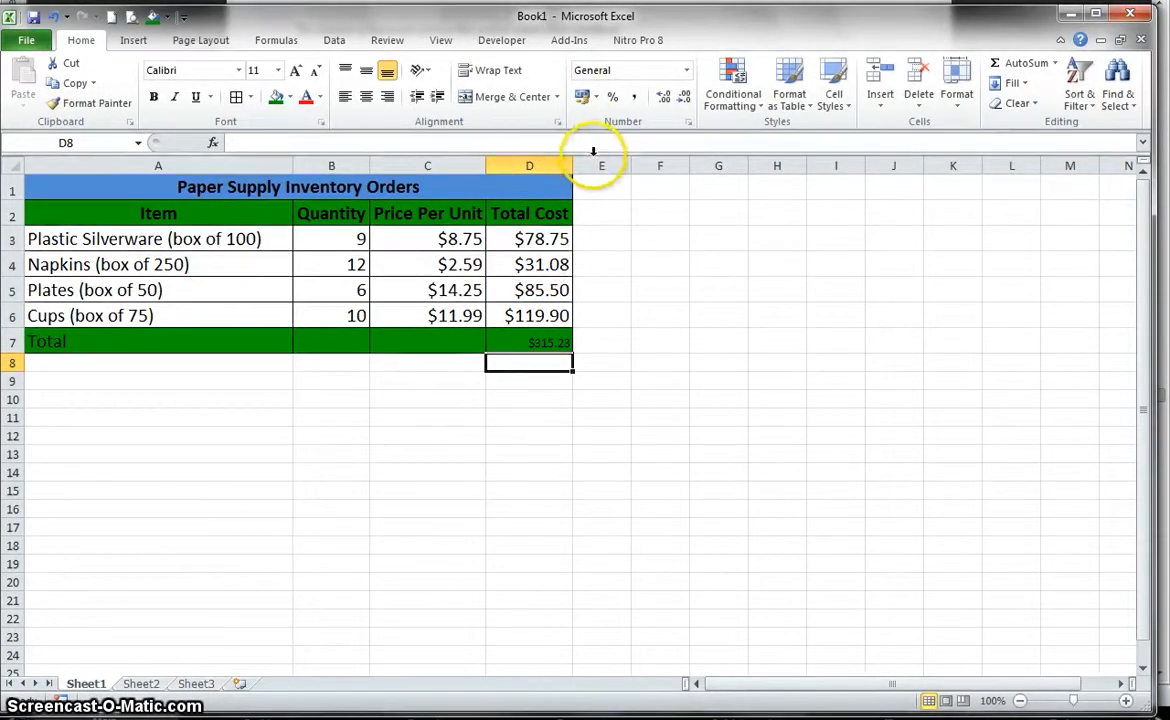
pyautogui.click(521, 341)
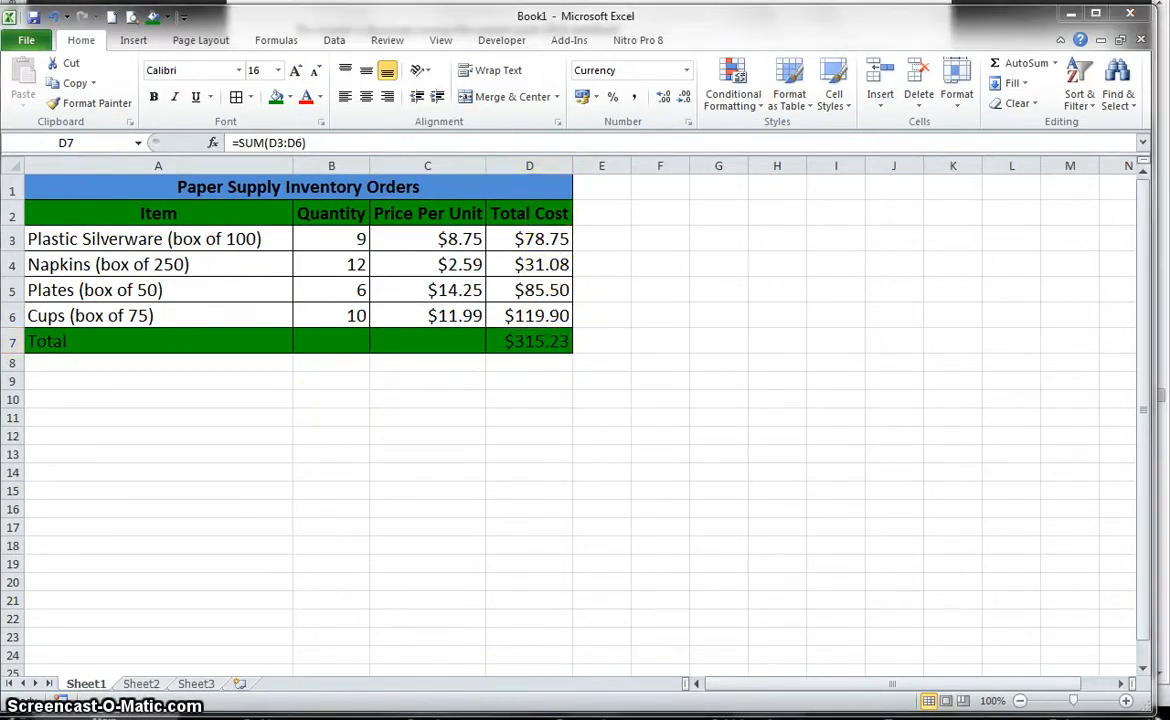
# - Switch to the PDF guide and read from the point-and-click formula steps through the section on editing a formula
pyautogui.click(517, 717)
pyautogui.scroll(-2, 665, 485)
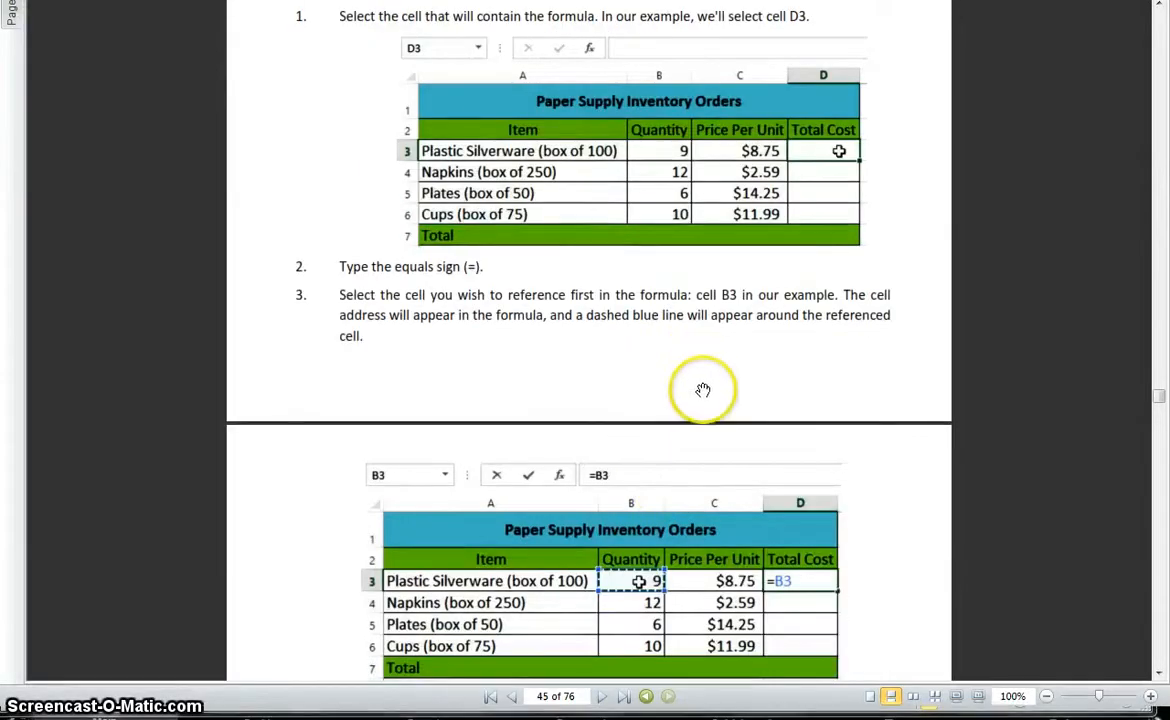
pyautogui.scroll(-3, 697, 384)
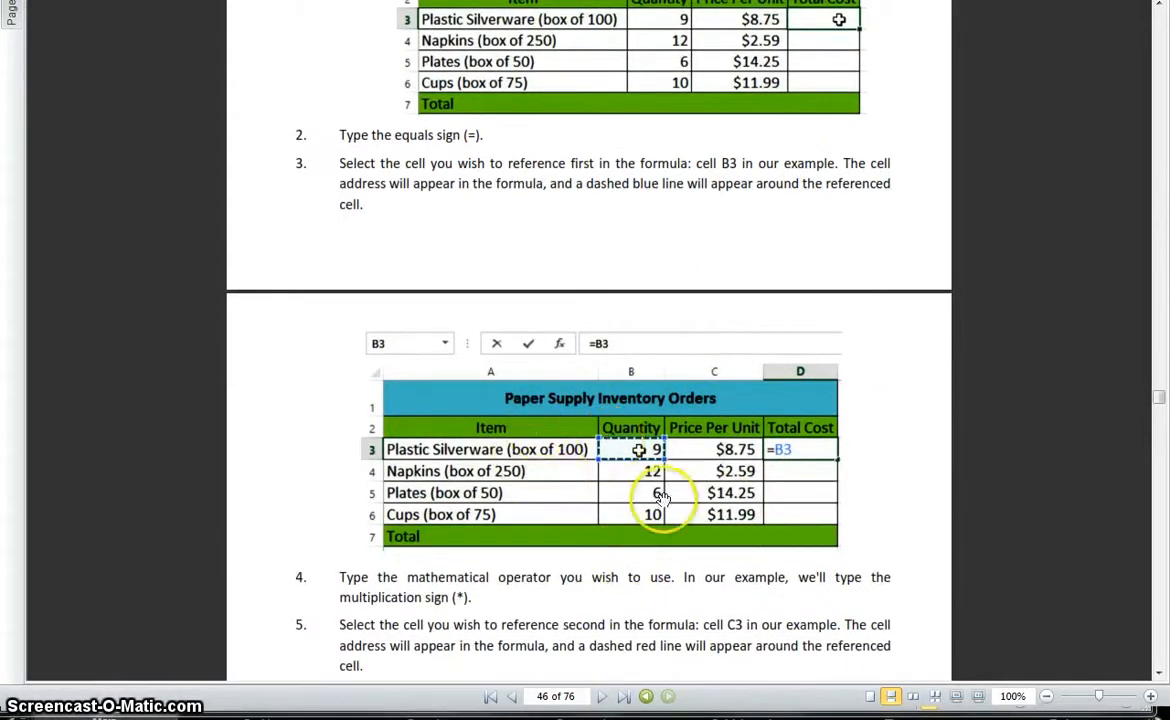
pyautogui.scroll(-3, 726, 522)
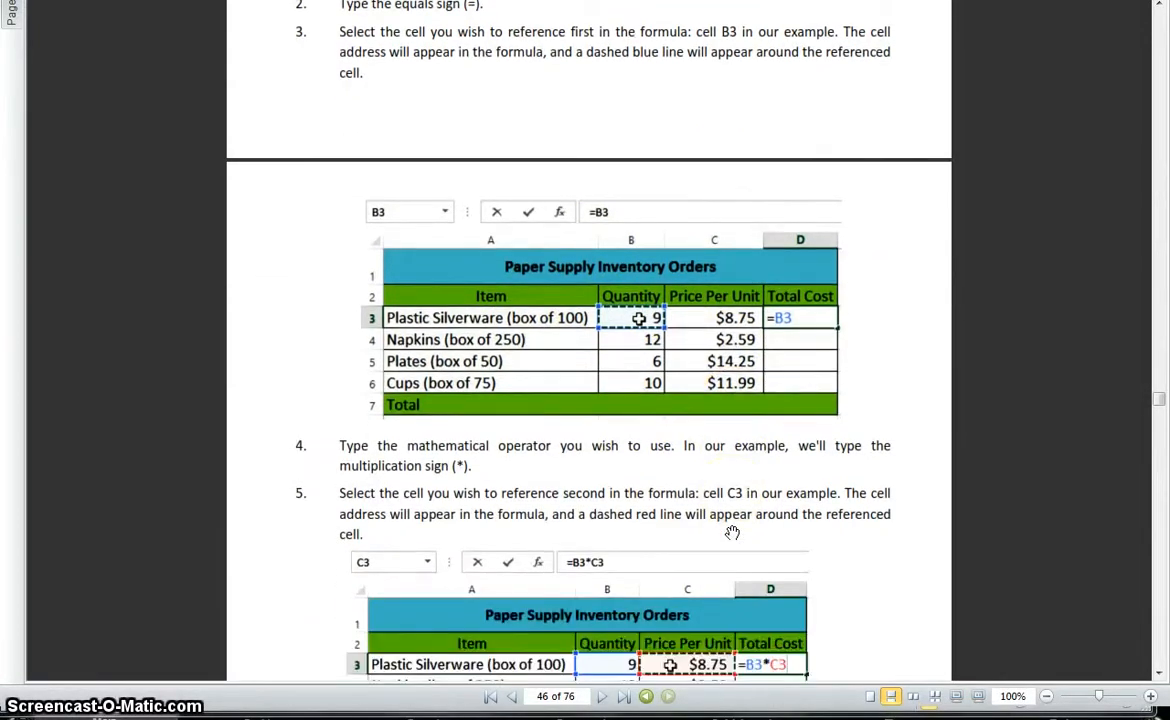
pyautogui.scroll(-4, 732, 533)
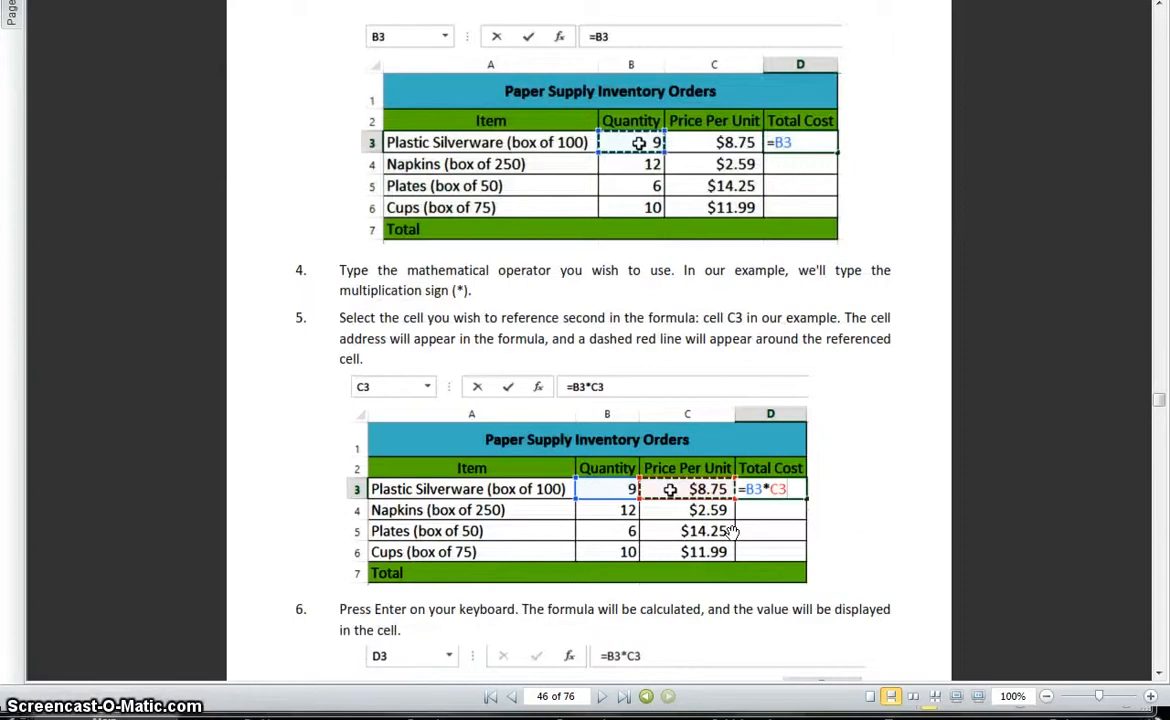
pyautogui.scroll(-5, 732, 533)
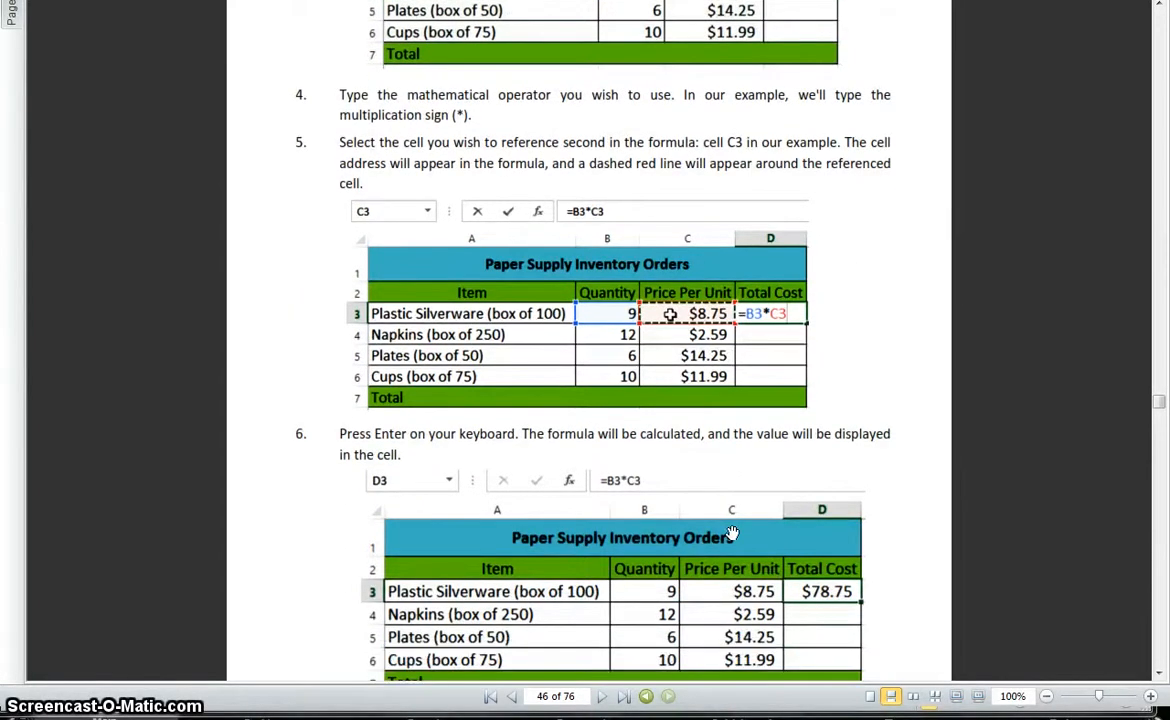
pyautogui.scroll(-5, 733, 533)
pyautogui.click(682, 567)
pyautogui.scroll(-9, 682, 567)
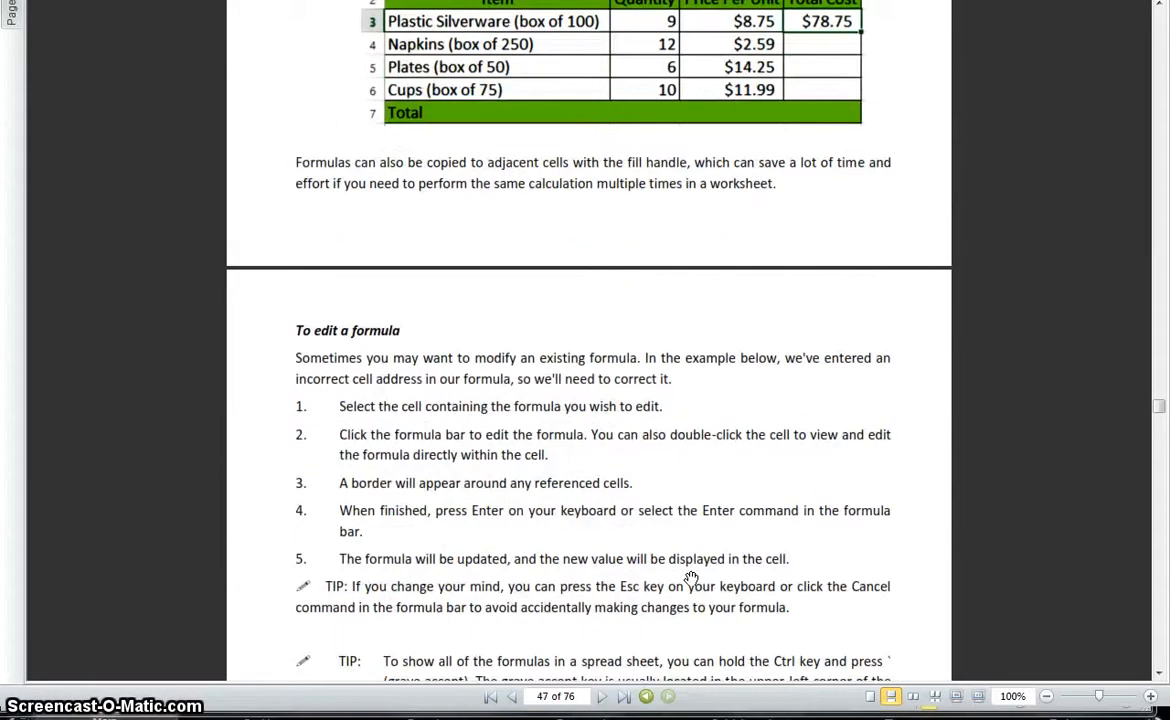
pyautogui.scroll(-1, 690, 577)
pyautogui.scroll(1, 690, 577)
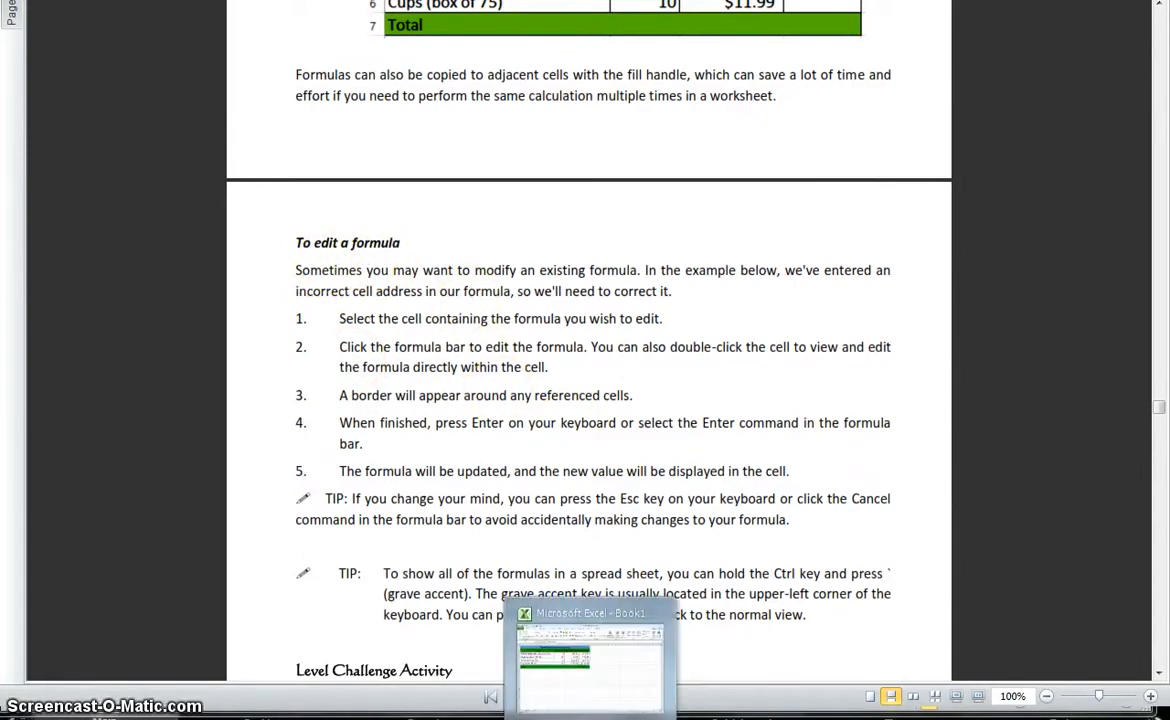
# - Switch back to the Excel workbook and open the formula in cell D3 for editing to examine its cell references
pyautogui.click(590, 716)
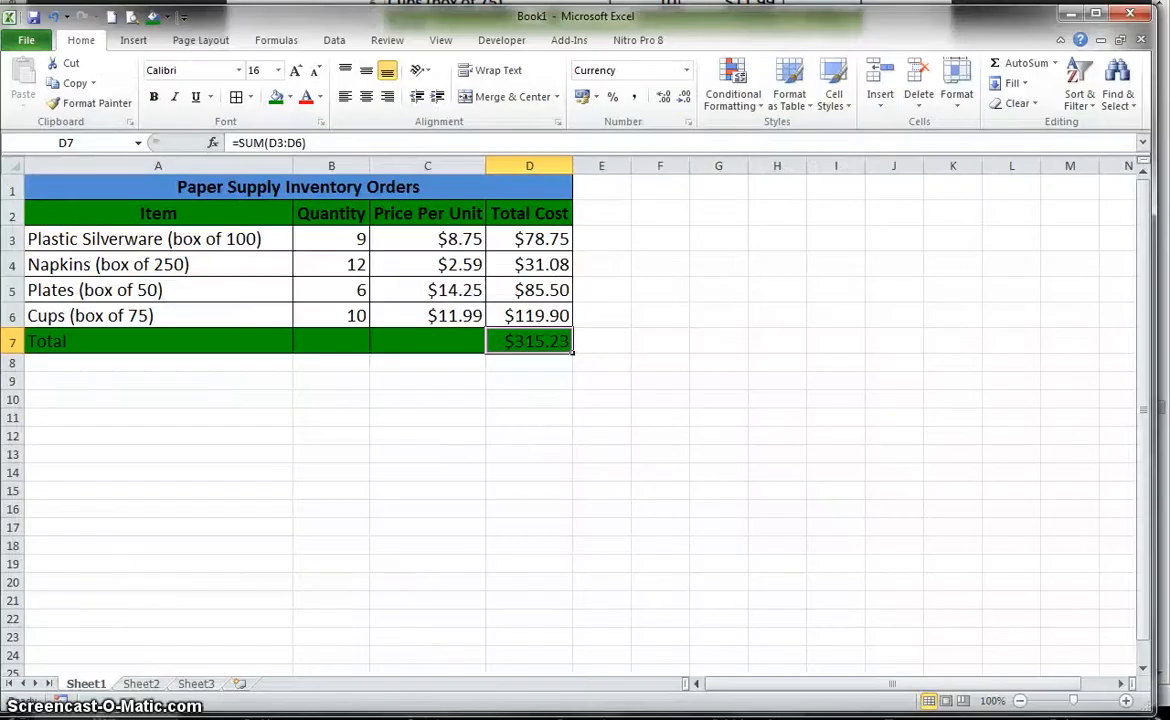
pyautogui.click(530, 240)
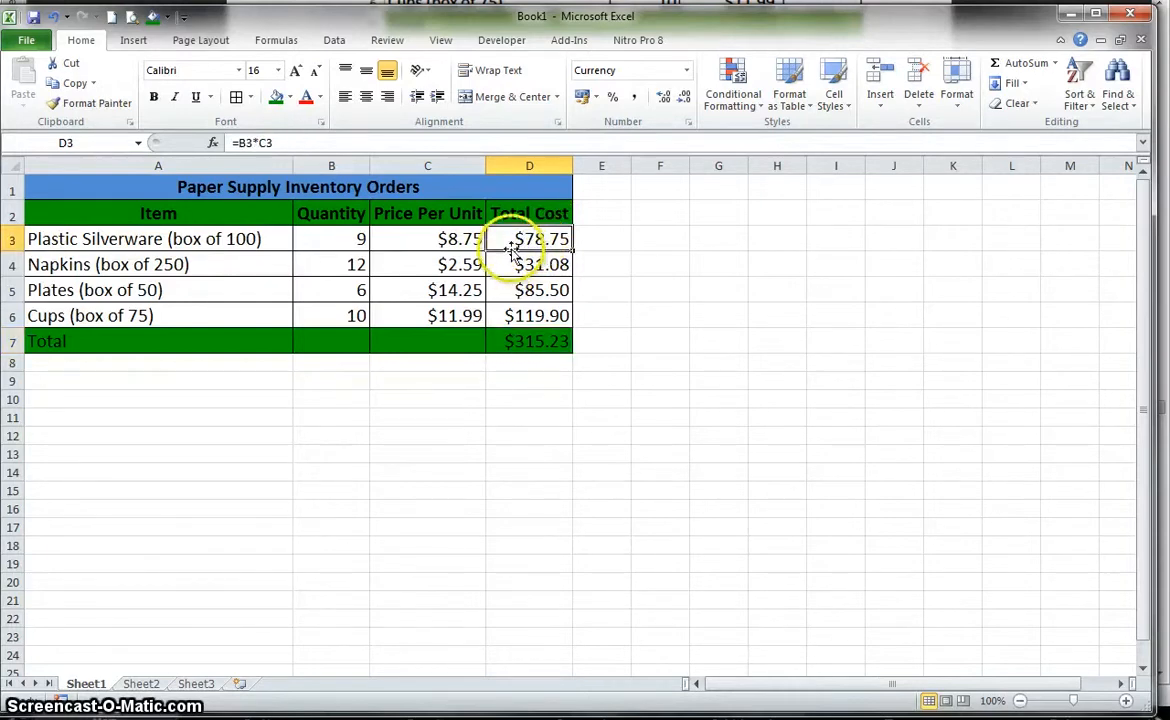
pyautogui.click(258, 143)
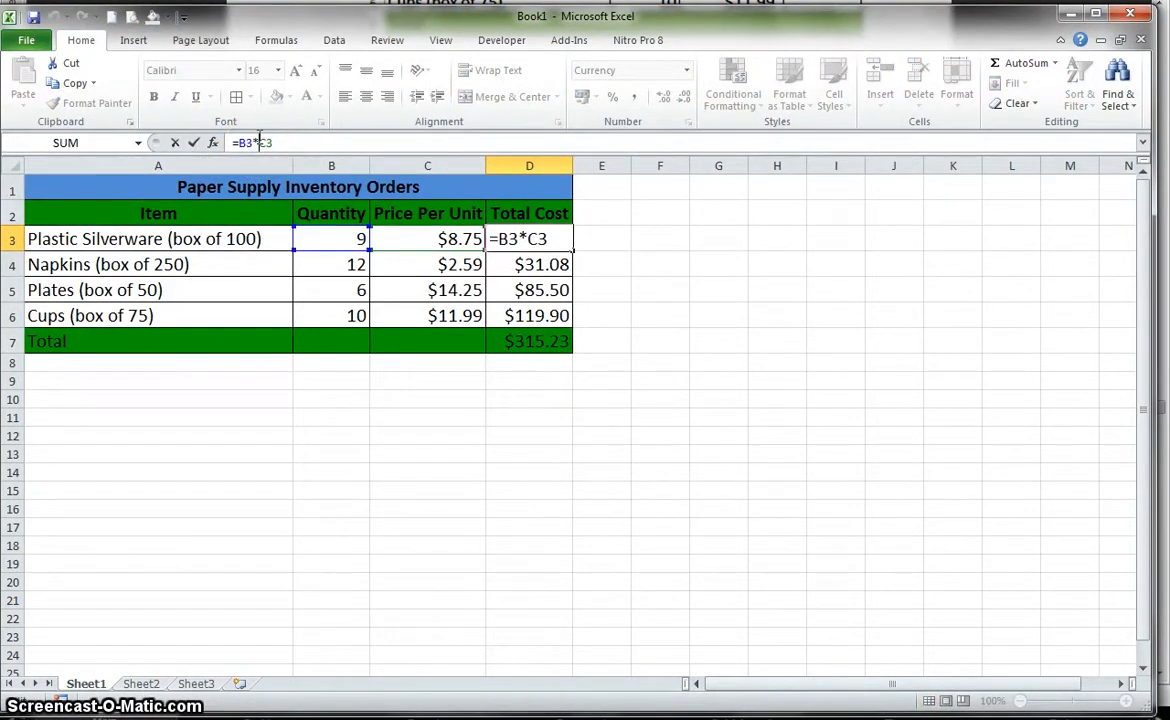
pyautogui.click(285, 143)
pyautogui.click(249, 143)
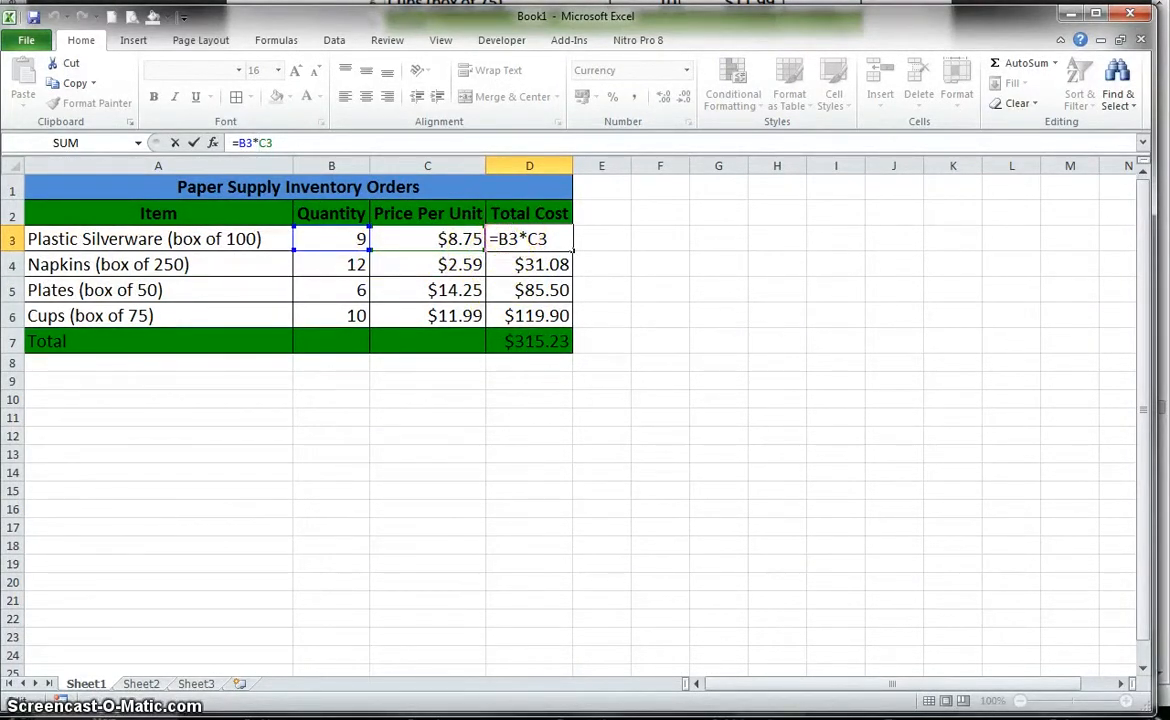
pyautogui.moveTo(543, 714)
pyautogui.click(543, 655)
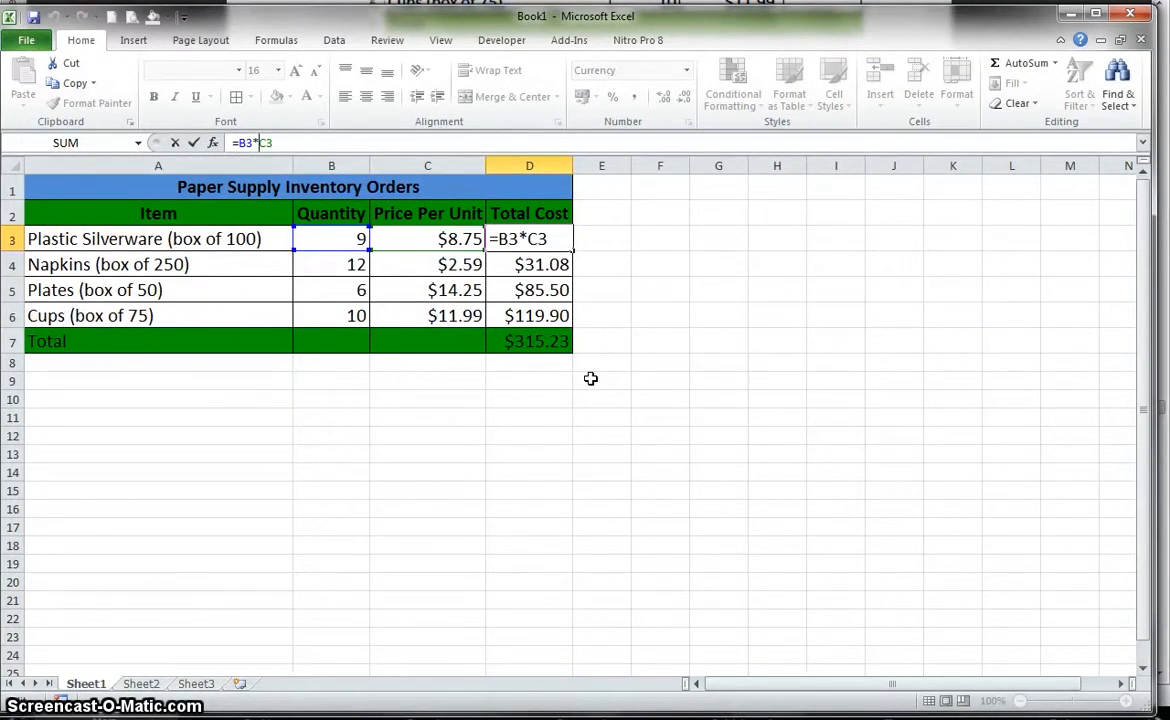
# - Insert an E9 reference into the D3 formula, remove it again and commit the formula as =B3*C3
pyautogui.click(590, 378)
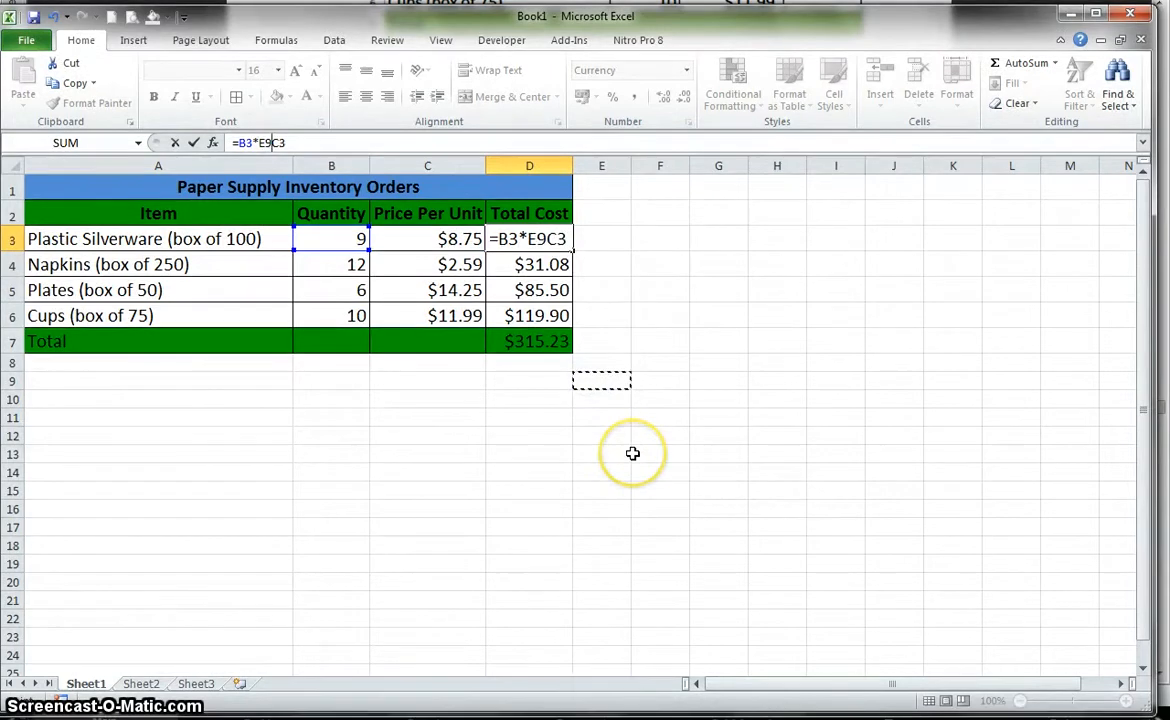
pyautogui.press('BackSpace')
pyautogui.press('BackSpace')
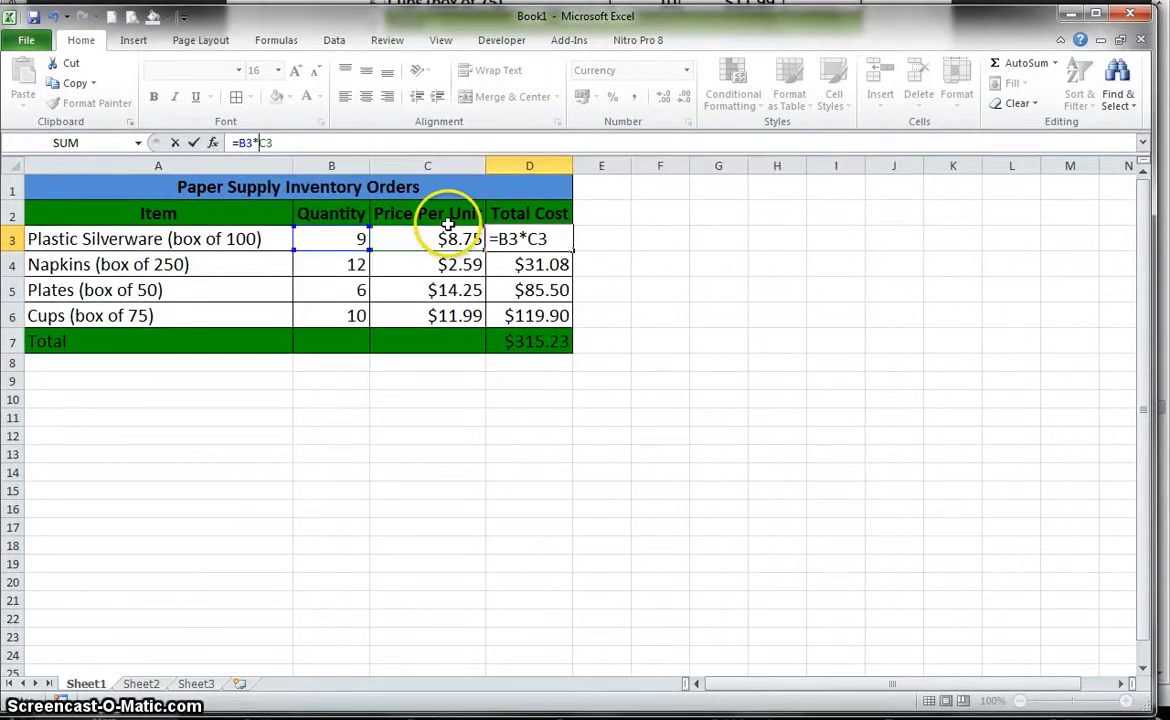
pyautogui.press('Return')
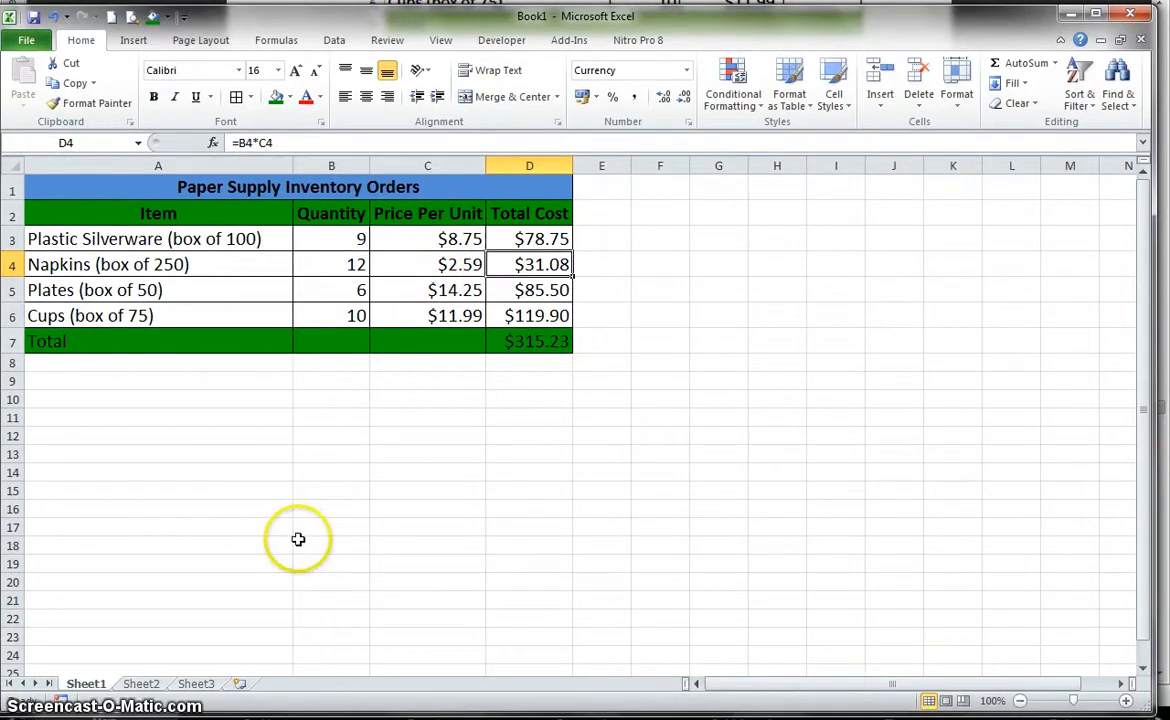
# - Show all formulas in the worksheet to review them, and switch back to the normal value view
pyautogui.hotkey('ctrl', '`')
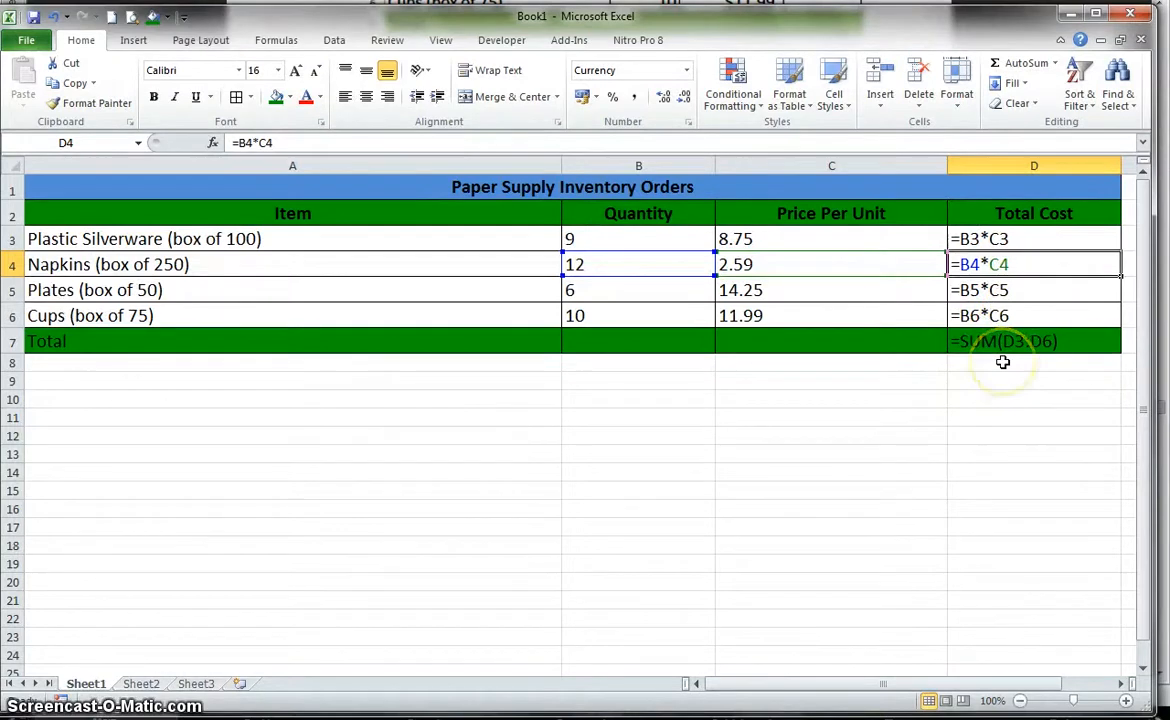
pyautogui.hotkey('ctrl', '`')
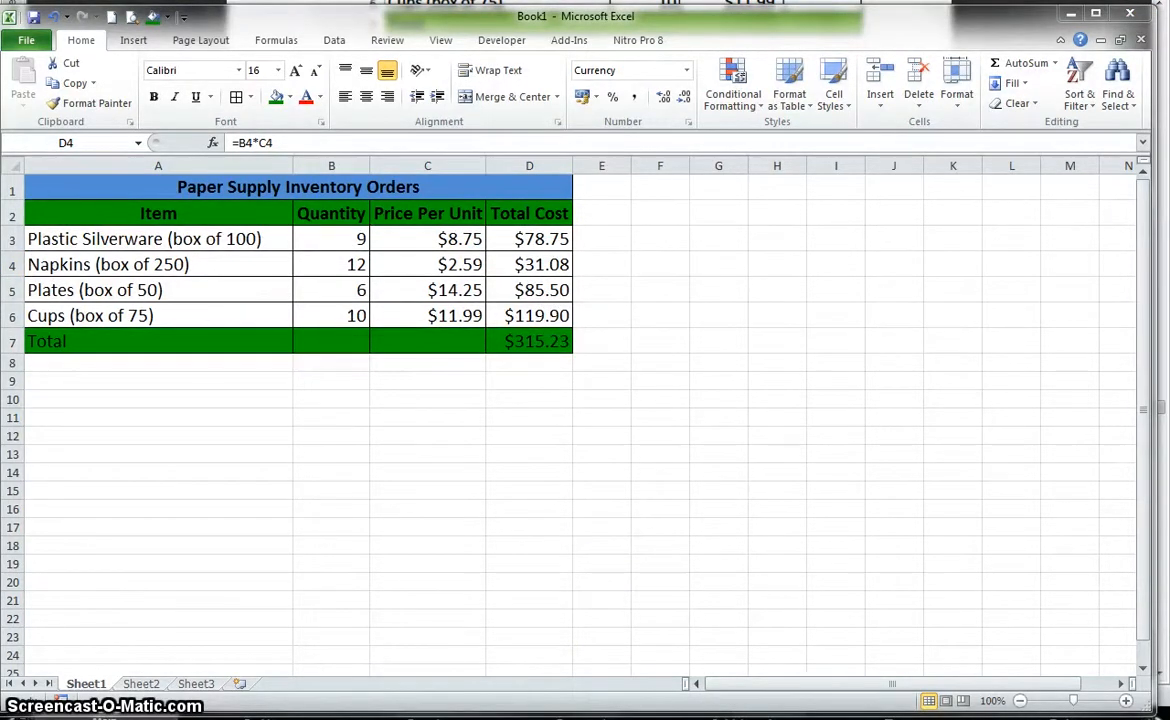
# - Switch to the PDF guide and read the formula tips and the Level Challenge Activity
pyautogui.scroll(-5, 640, 472)
pyautogui.scroll(2, 640, 408)
pyautogui.scroll(1, 640, 406)
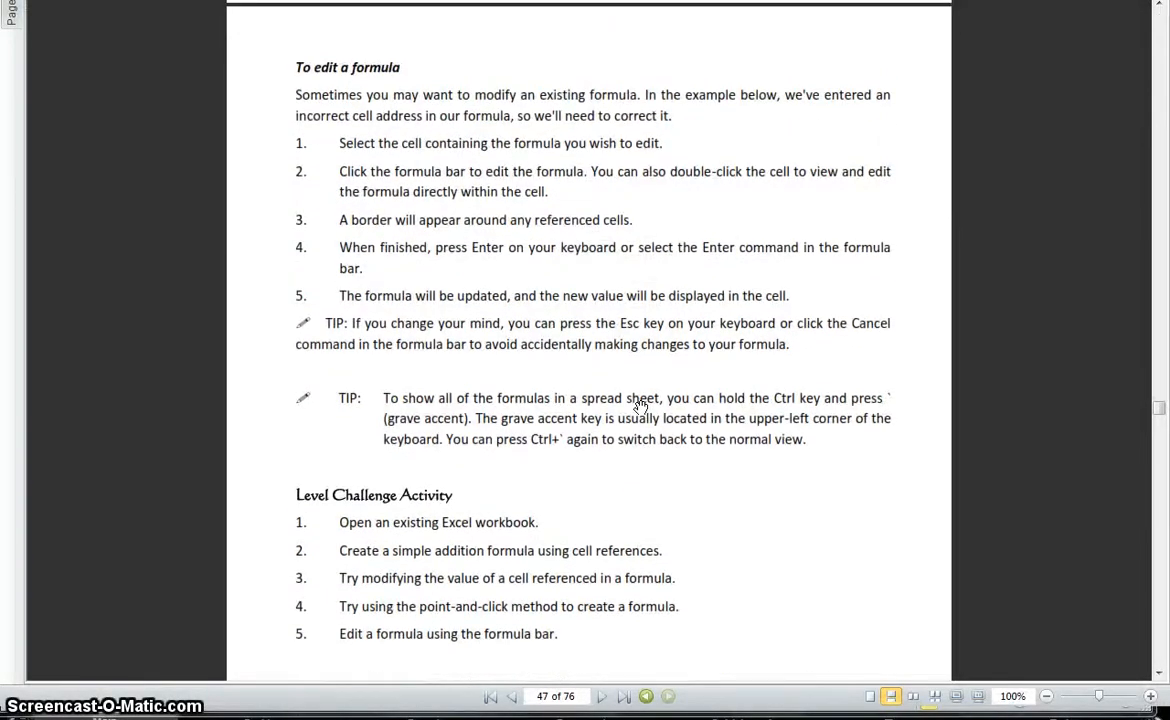